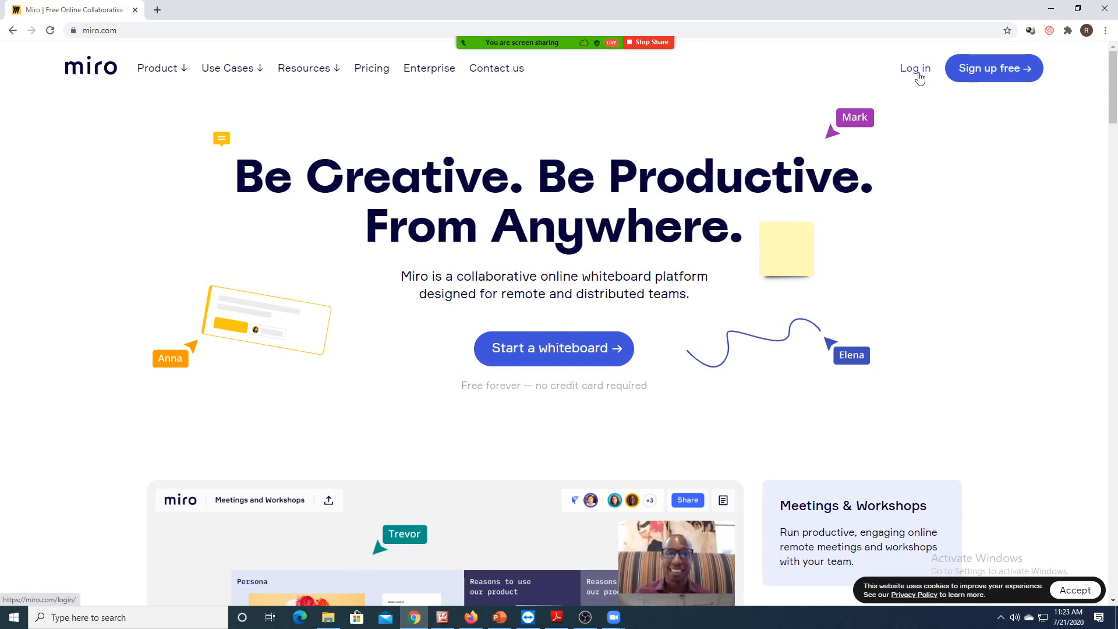
# - Go from the miro.com homepage to the Log in page
pyautogui.click(918, 72)
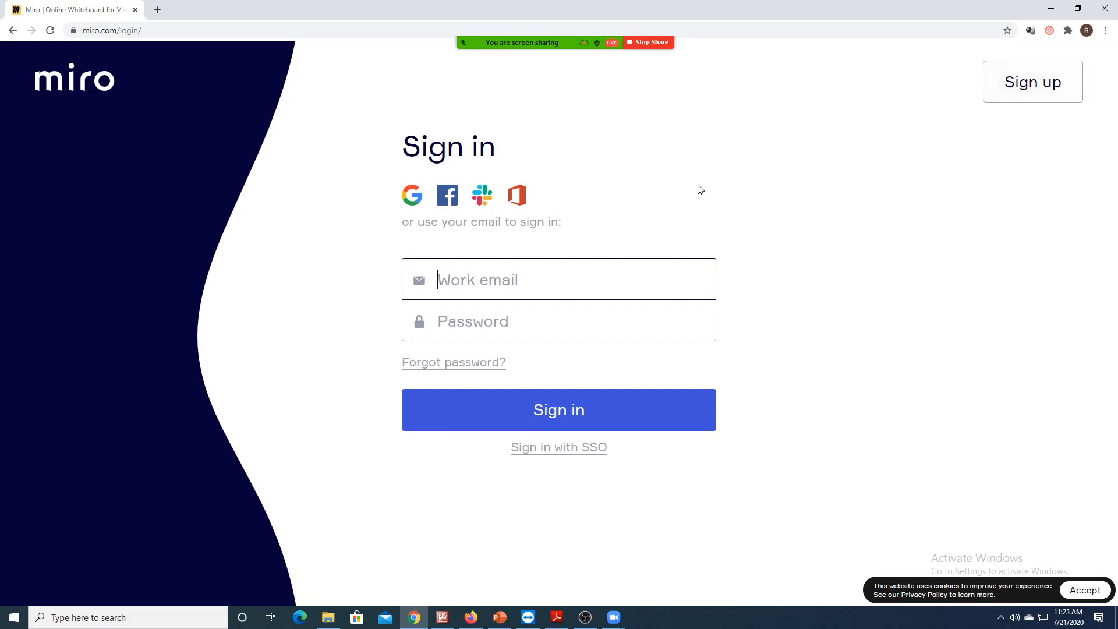
# - Enter the account's work e-mail and password in the sign-in form and submit it
pyautogui.click(471, 274)
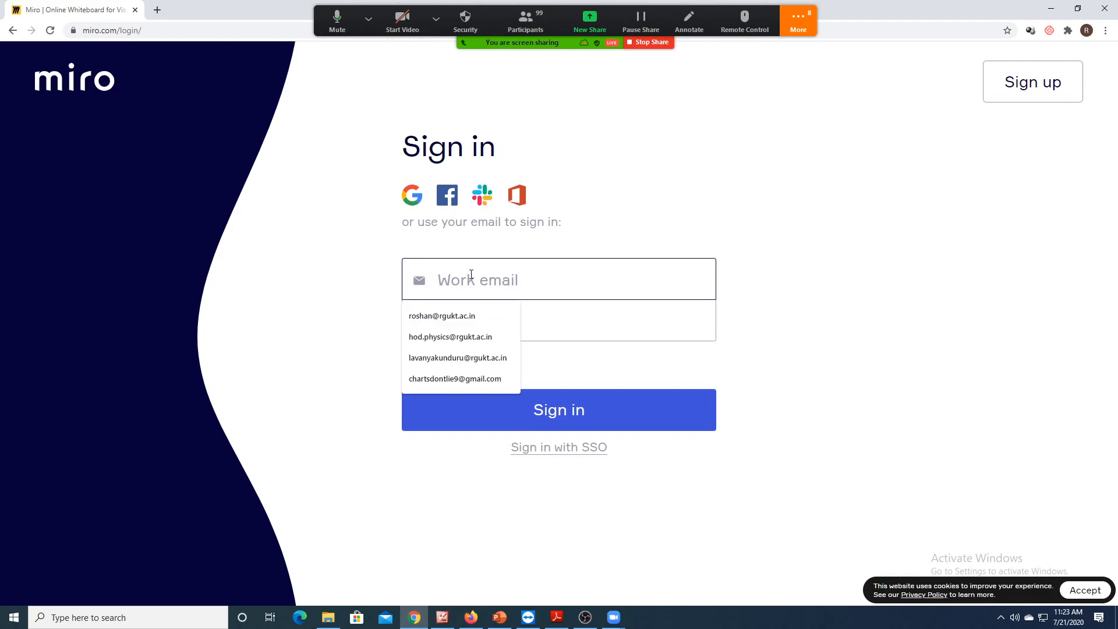
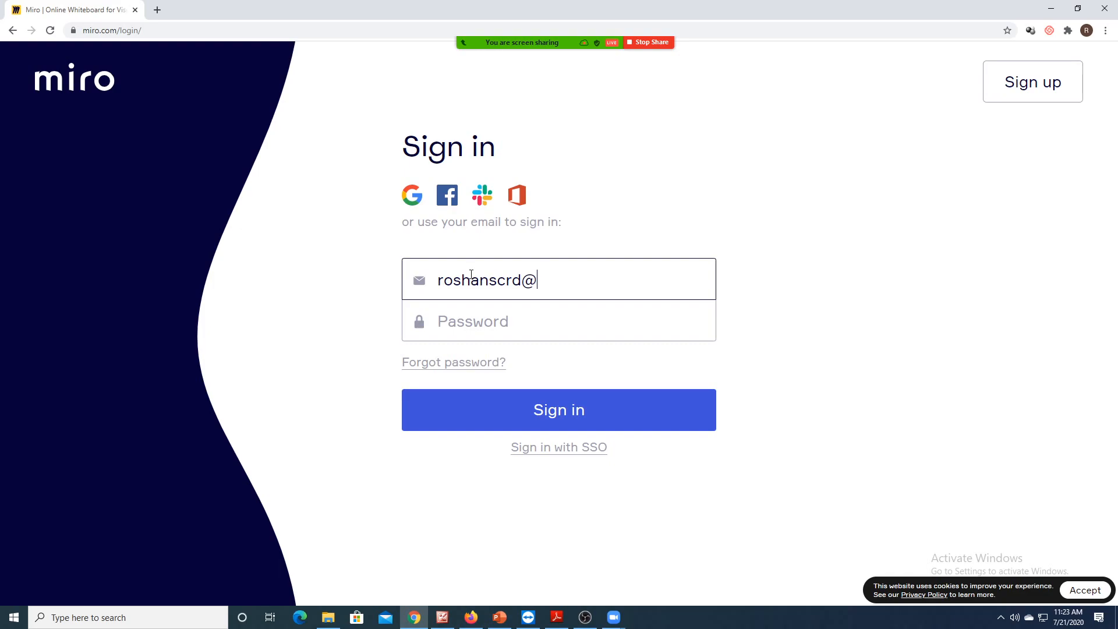
pyautogui.click(443, 319)
pyautogui.write('****')
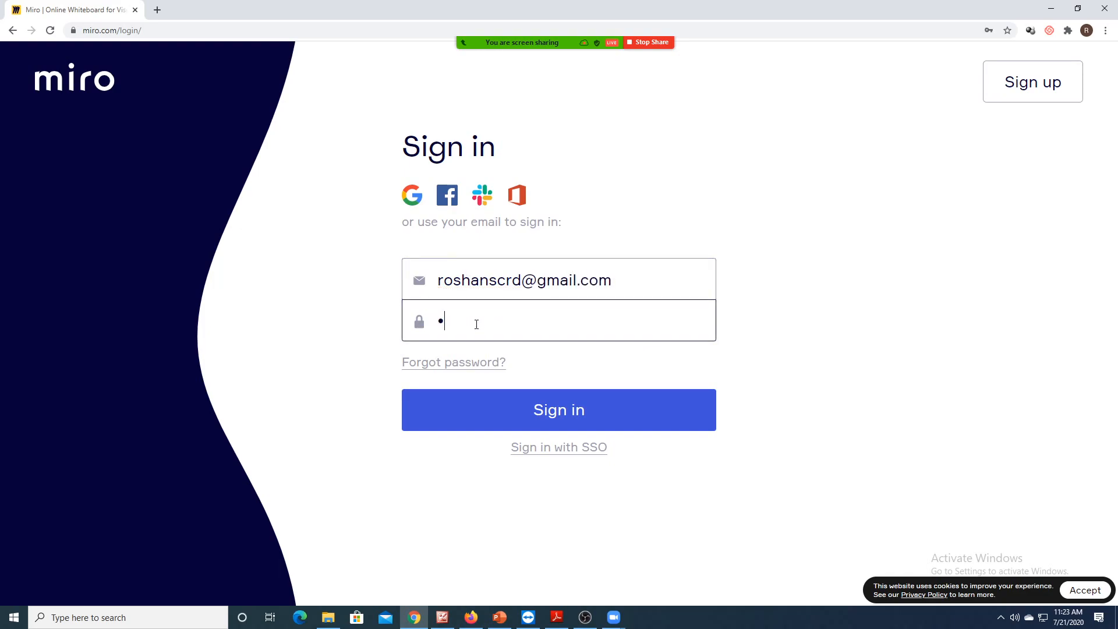
pyautogui.write('******')
pyautogui.click(559, 409)
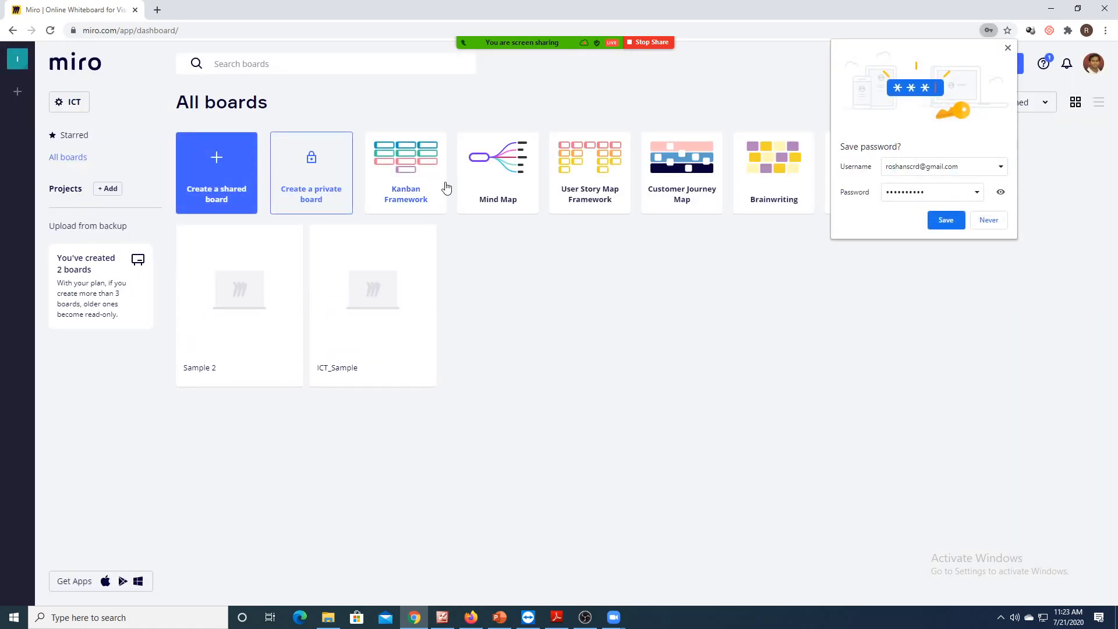
# - Dismiss the save-password prompt and the Upgrade offer, then create a new shared board
pyautogui.click(1008, 47)
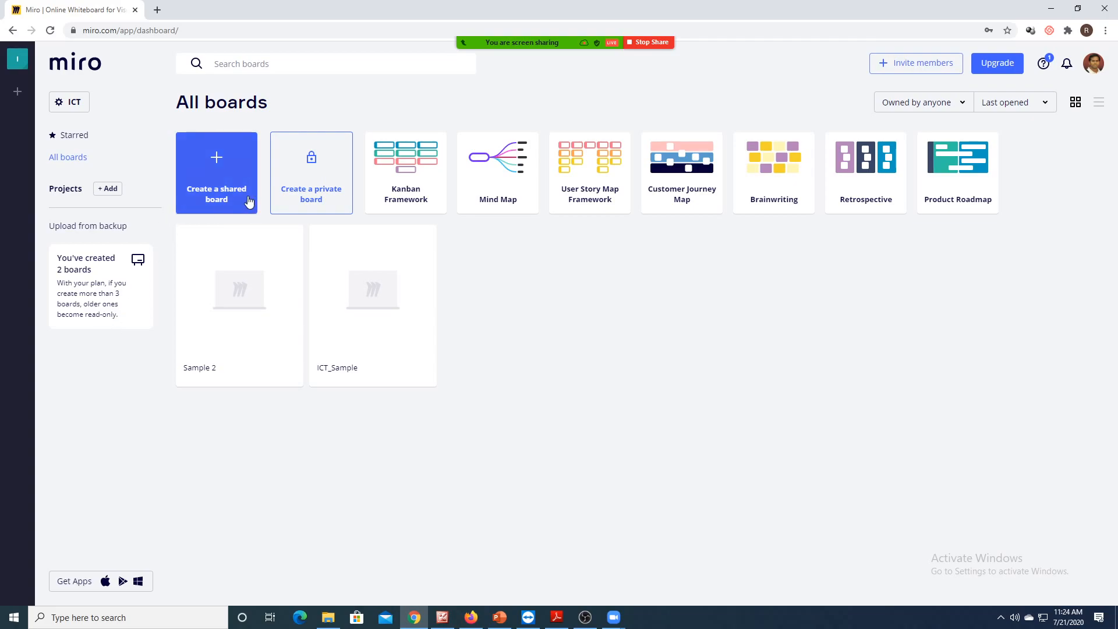
pyautogui.click(313, 200)
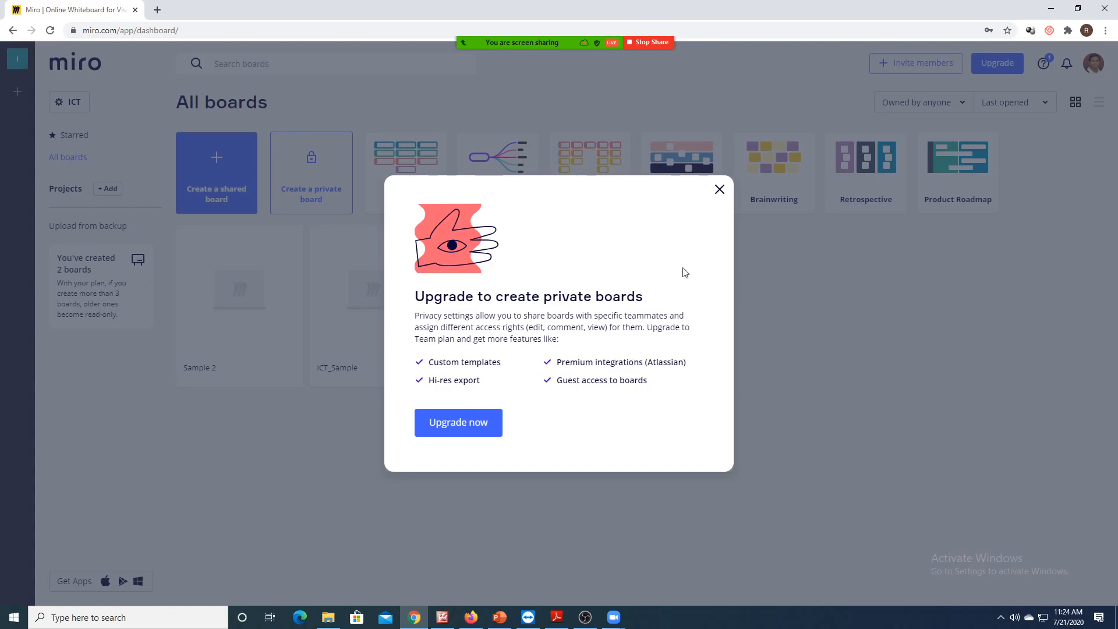
pyautogui.click(720, 190)
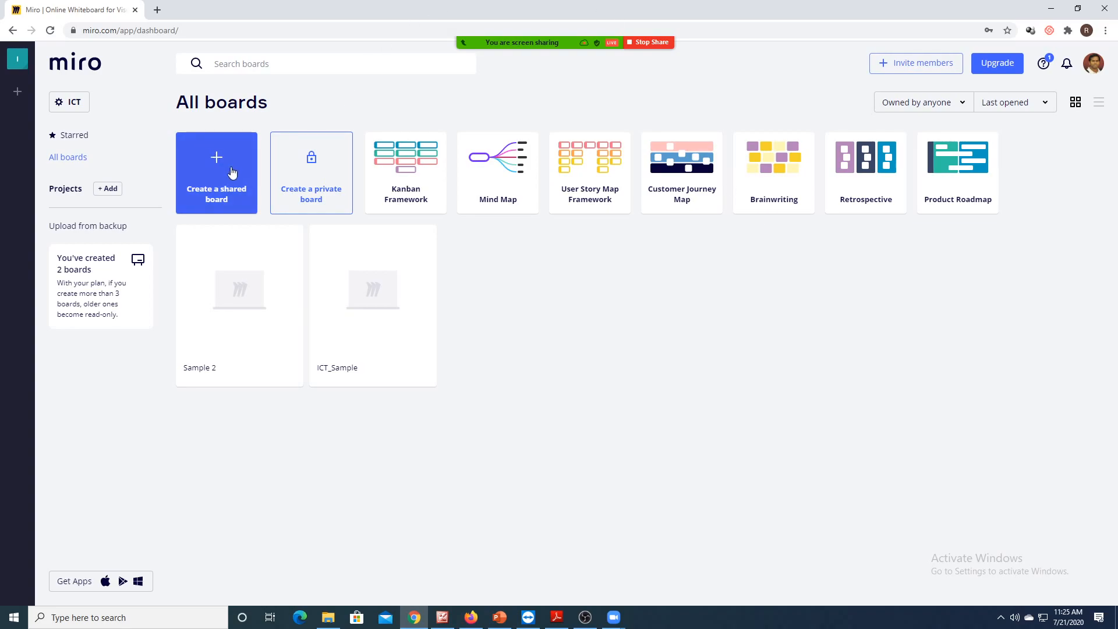
pyautogui.click(214, 174)
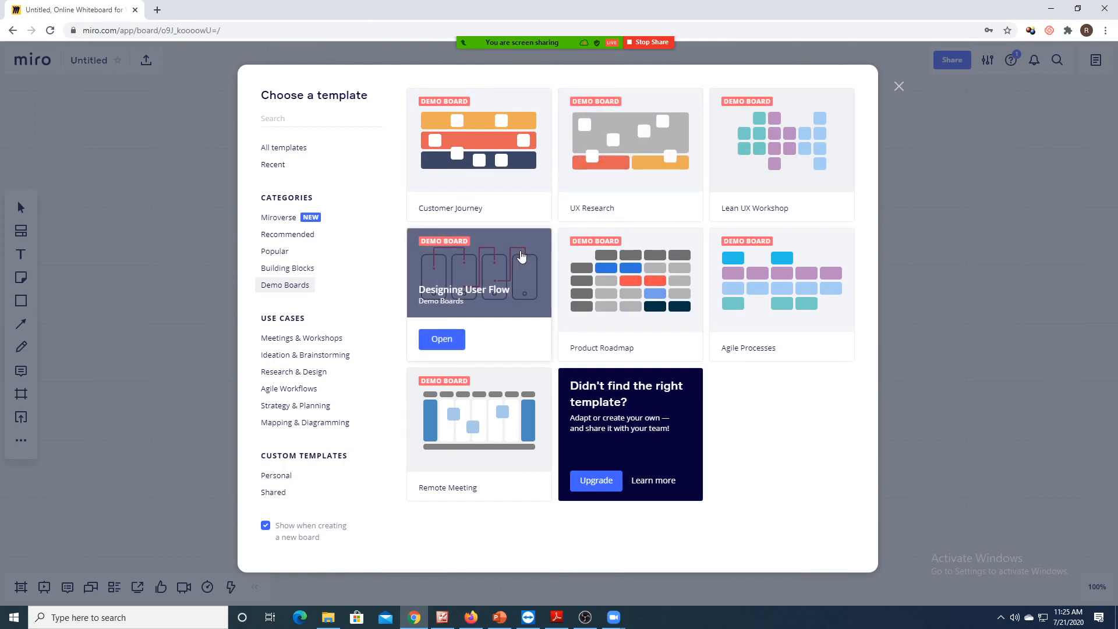
# - Browse the Meetings & Workshops and Research & Design templates, then close the chooser without picking one
pyautogui.click(311, 344)
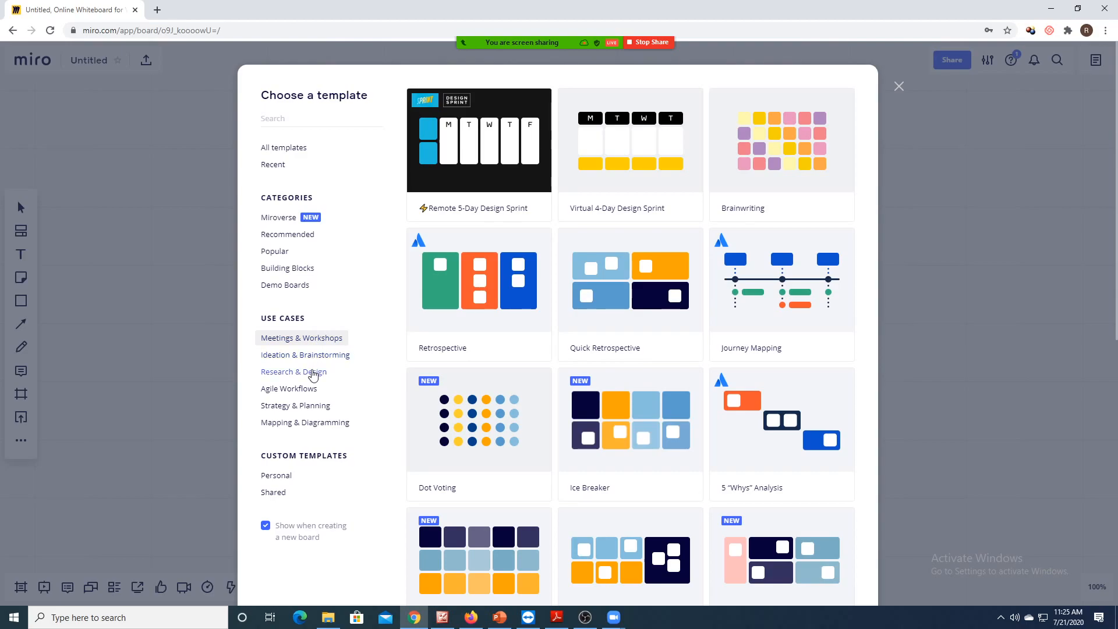
pyautogui.click(313, 374)
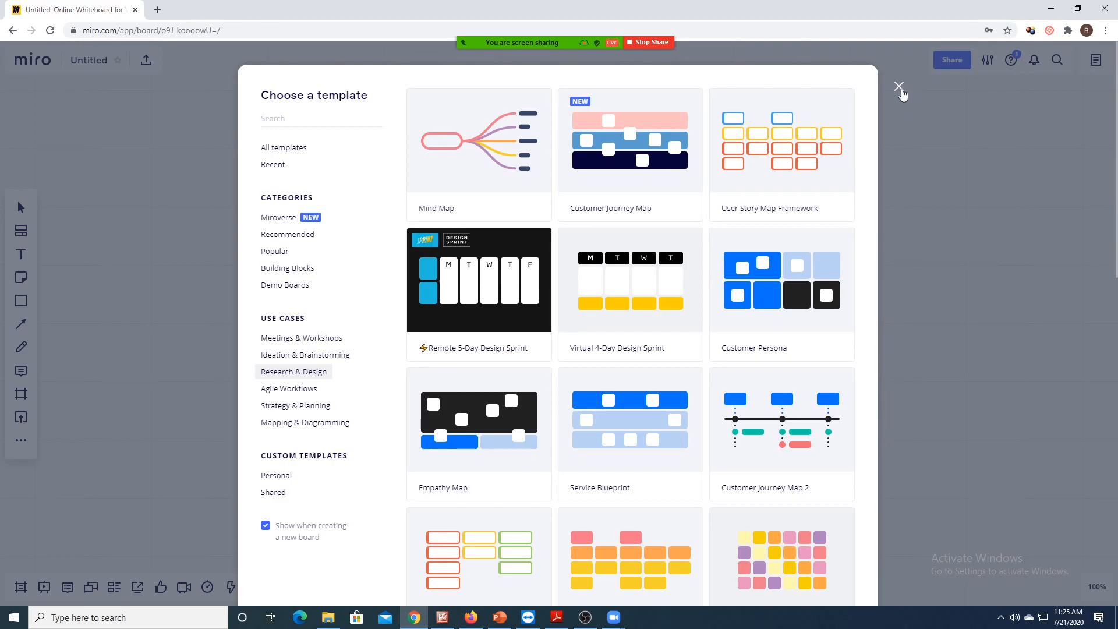
pyautogui.click(900, 87)
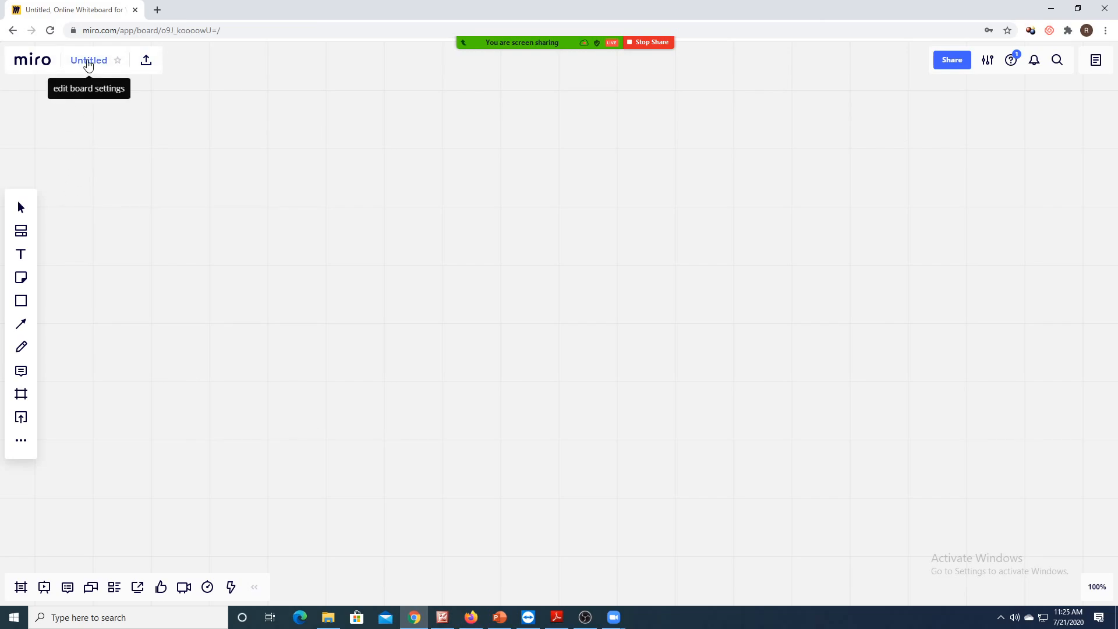
# - Replace the board title 'Untitled' with 'Demo-Hyderabad' and close the Share dialog
pyautogui.click(89, 64)
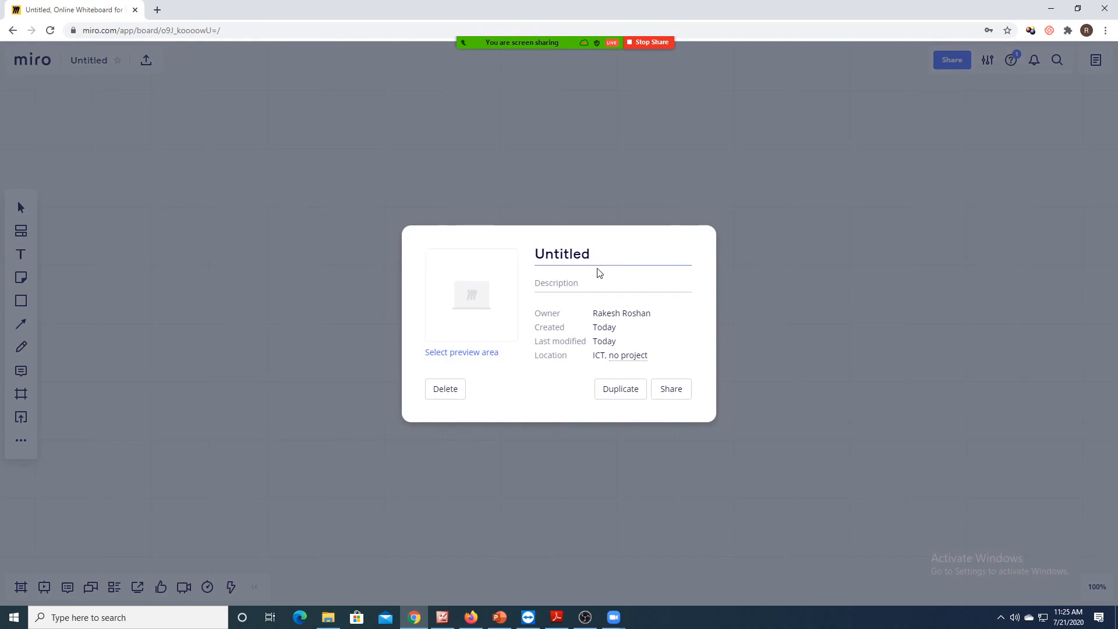
pyautogui.press('BackSpace')
pyautogui.press('BackSpace')
pyautogui.press('BackSpace')
pyautogui.press('BackSpace')
pyautogui.press('BackSpace')
pyautogui.press('BackSpace')
pyautogui.press('BackSpace')
pyautogui.write('Demo-Hyderabad')
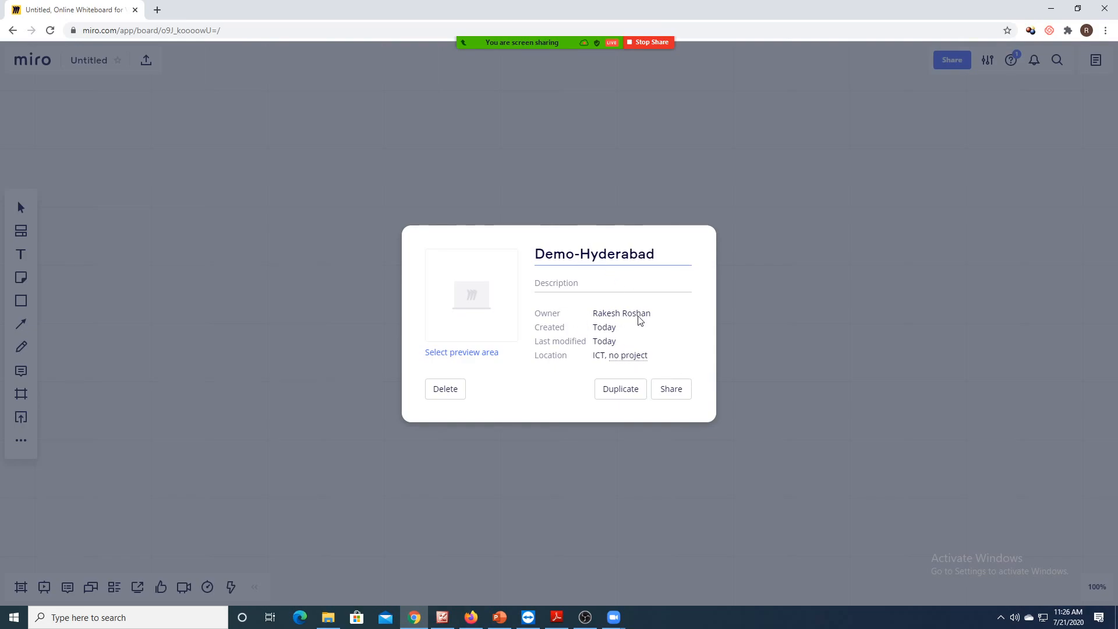
pyautogui.click(574, 286)
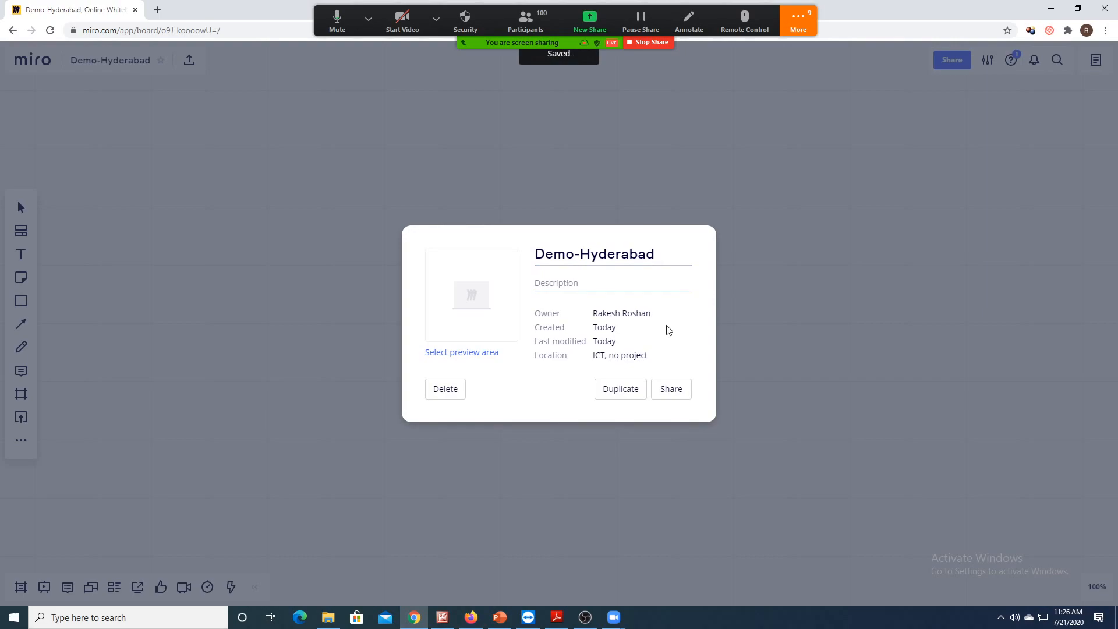
pyautogui.click(670, 392)
pyautogui.click(869, 302)
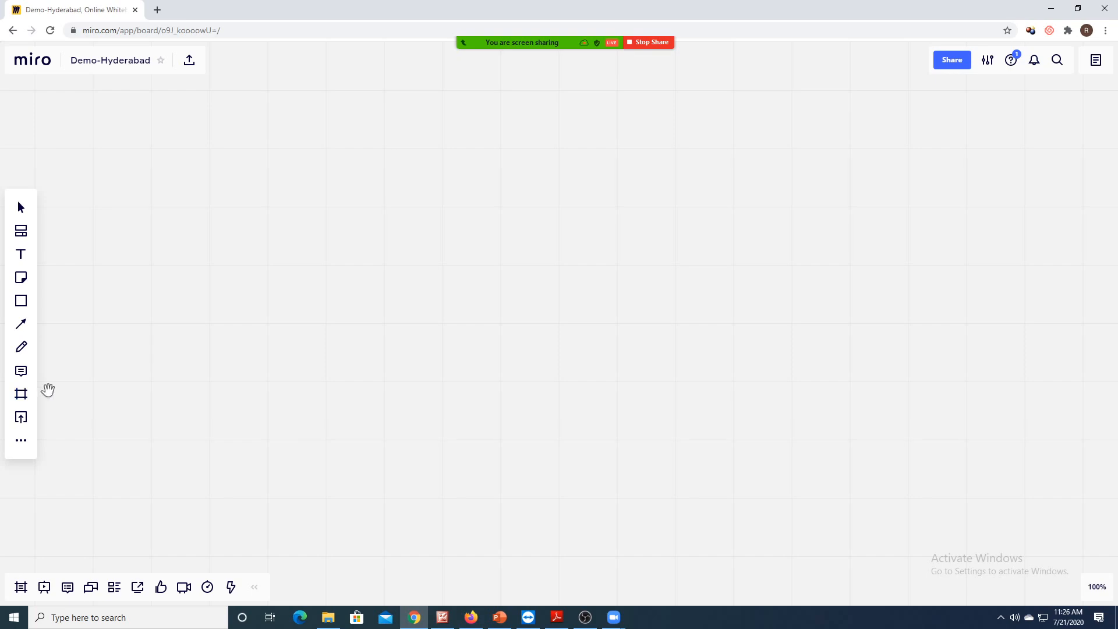
# - Place a 16:9 frame on the board and rename its title to 'Introduction'
pyautogui.click(22, 396)
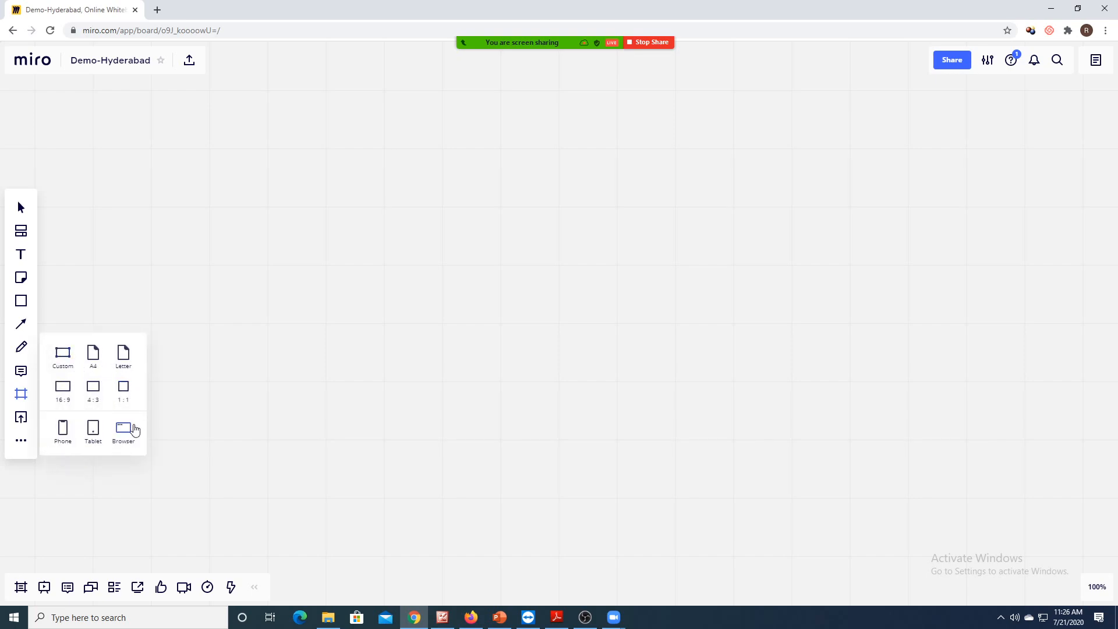
pyautogui.click(64, 396)
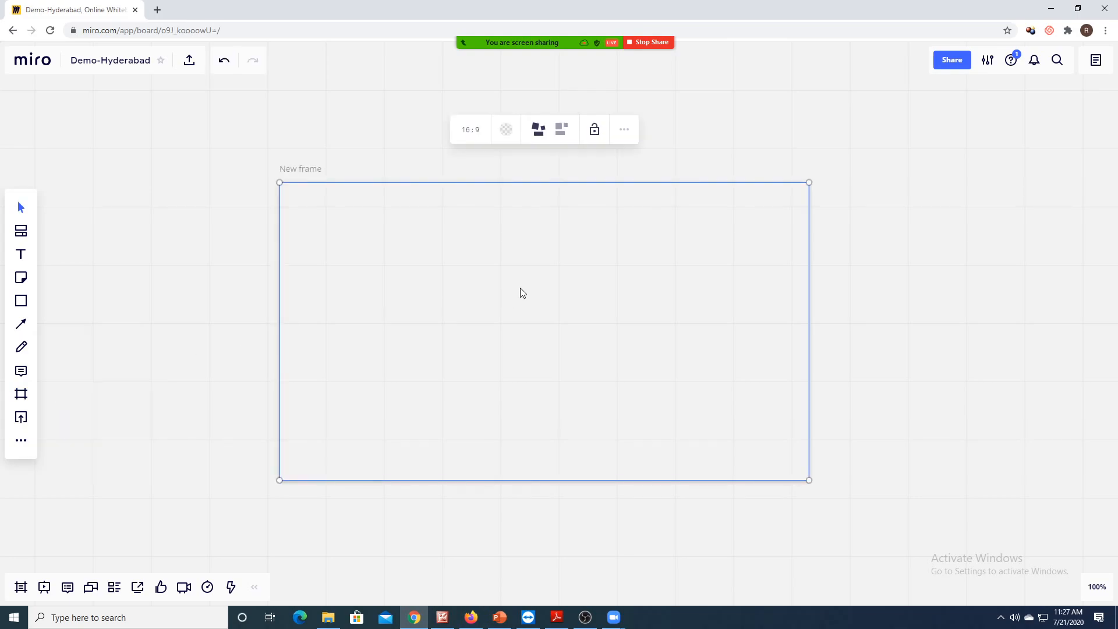
pyautogui.click(551, 296)
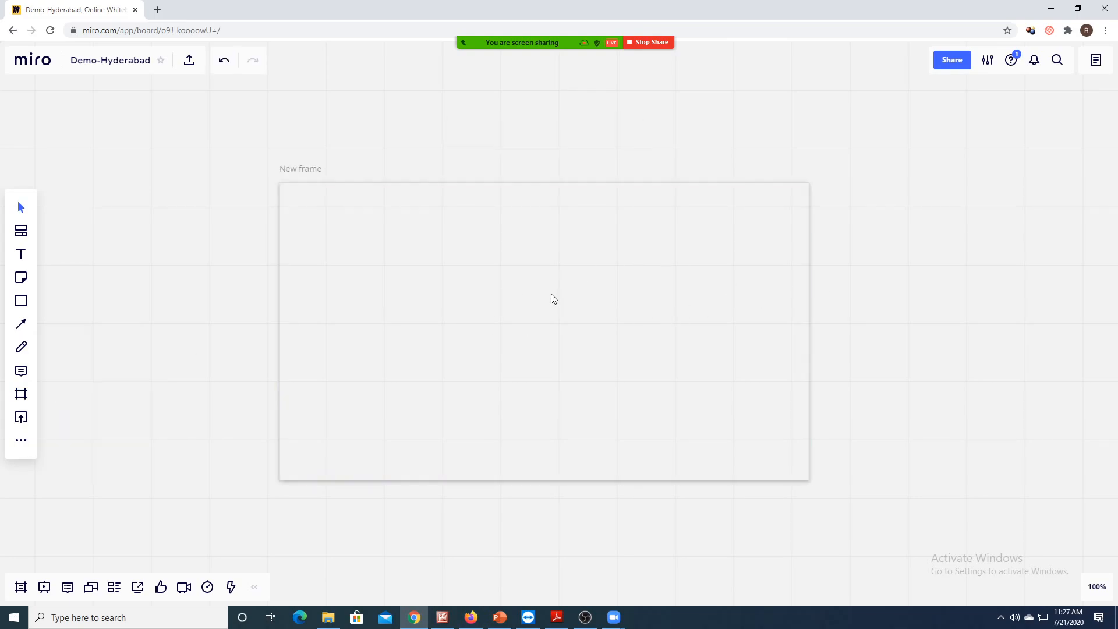
pyautogui.click(452, 183)
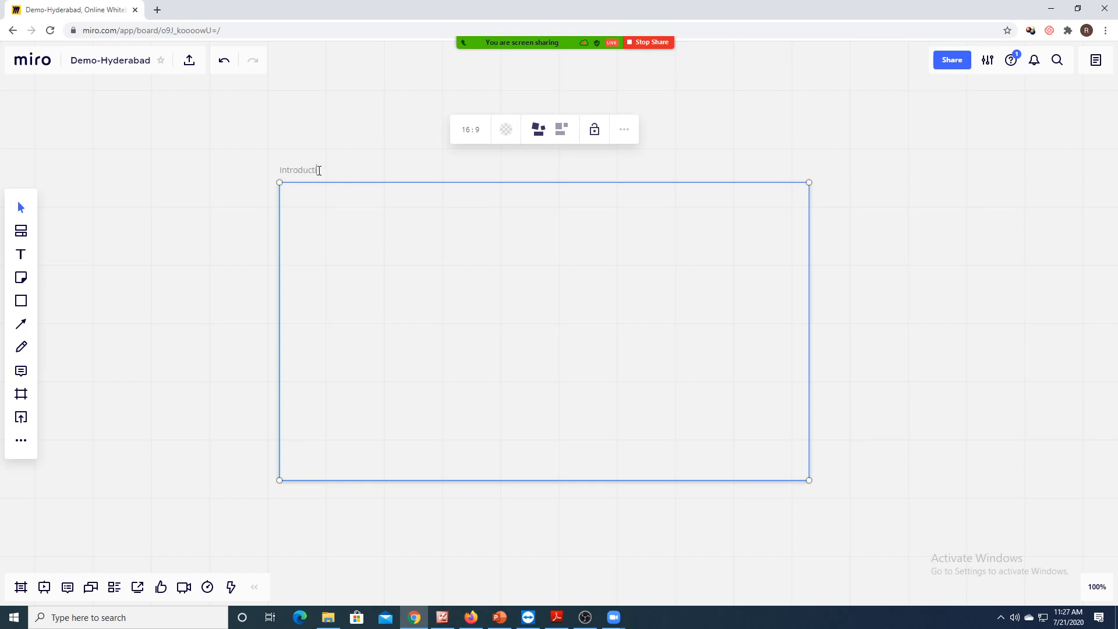
pyautogui.click(195, 210)
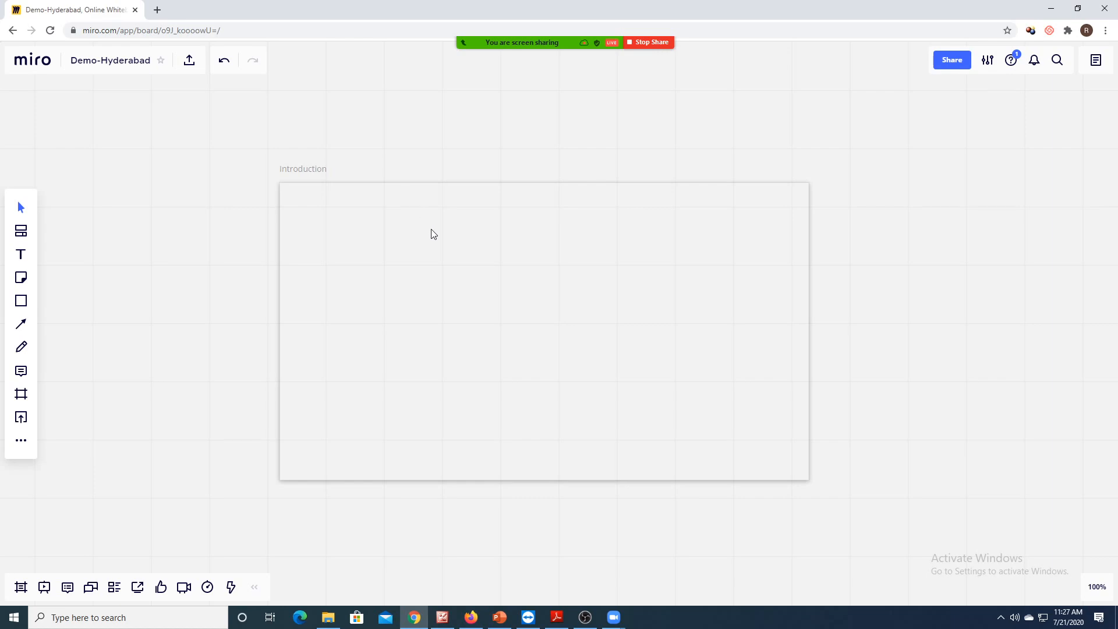
pyautogui.click(456, 182)
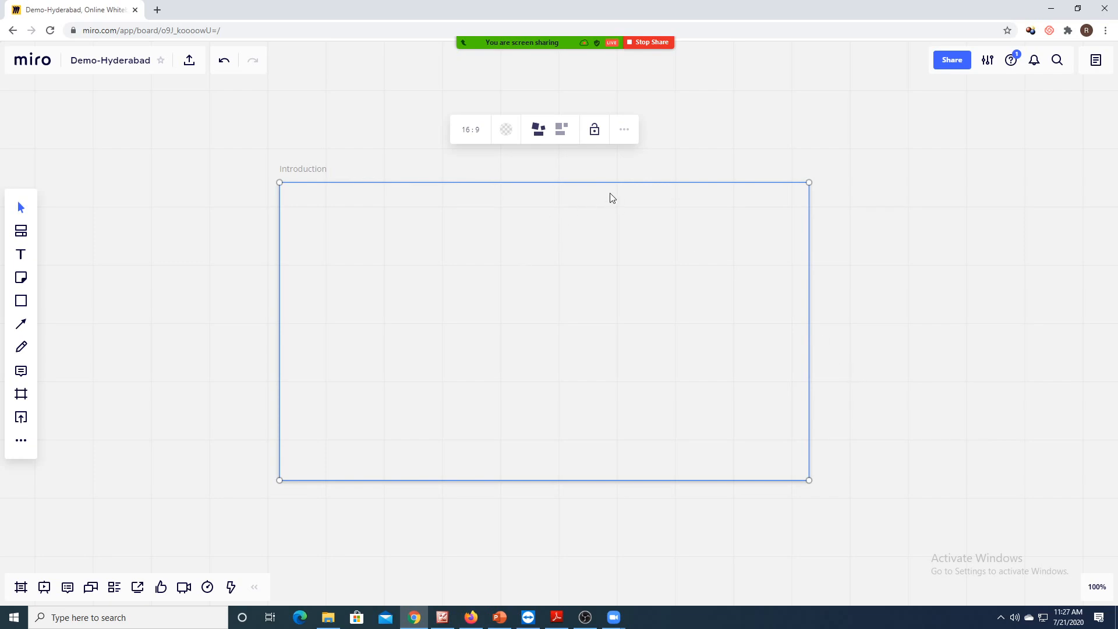
# - Zoom the view to 150% on the Introduction frame and drag the frame to the left
pyautogui.moveTo(1094, 589)
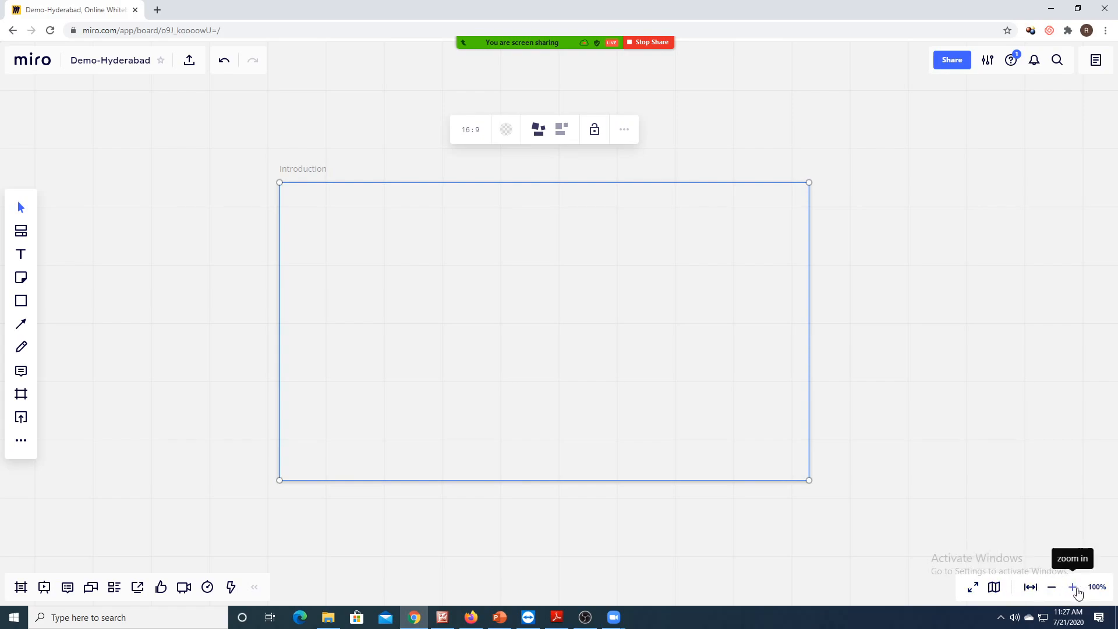
pyautogui.click(1032, 588)
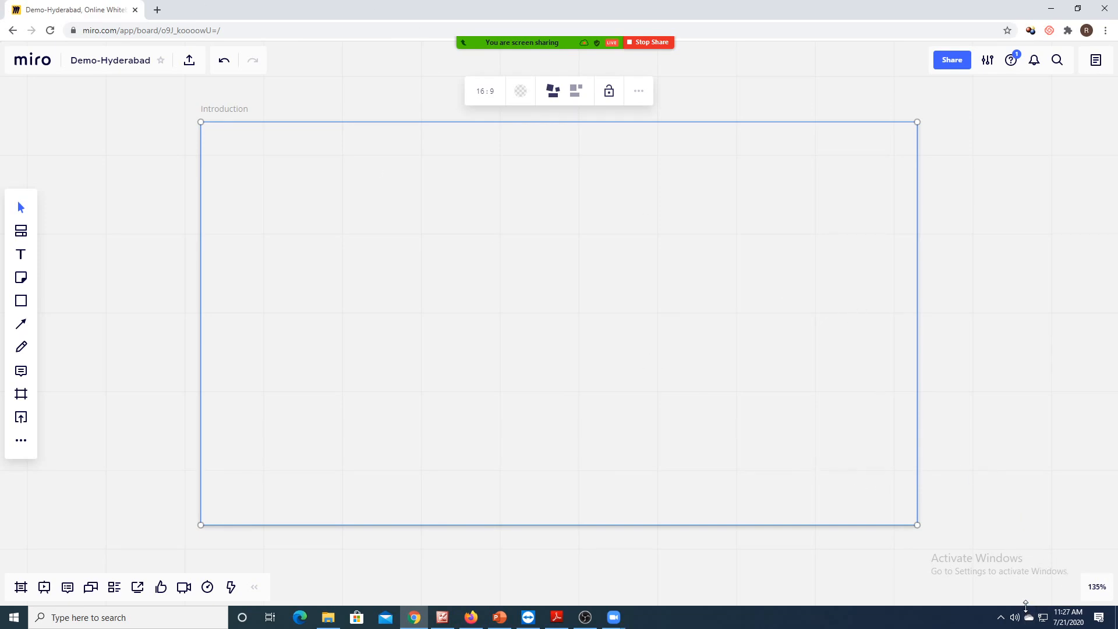
pyautogui.click(1075, 588)
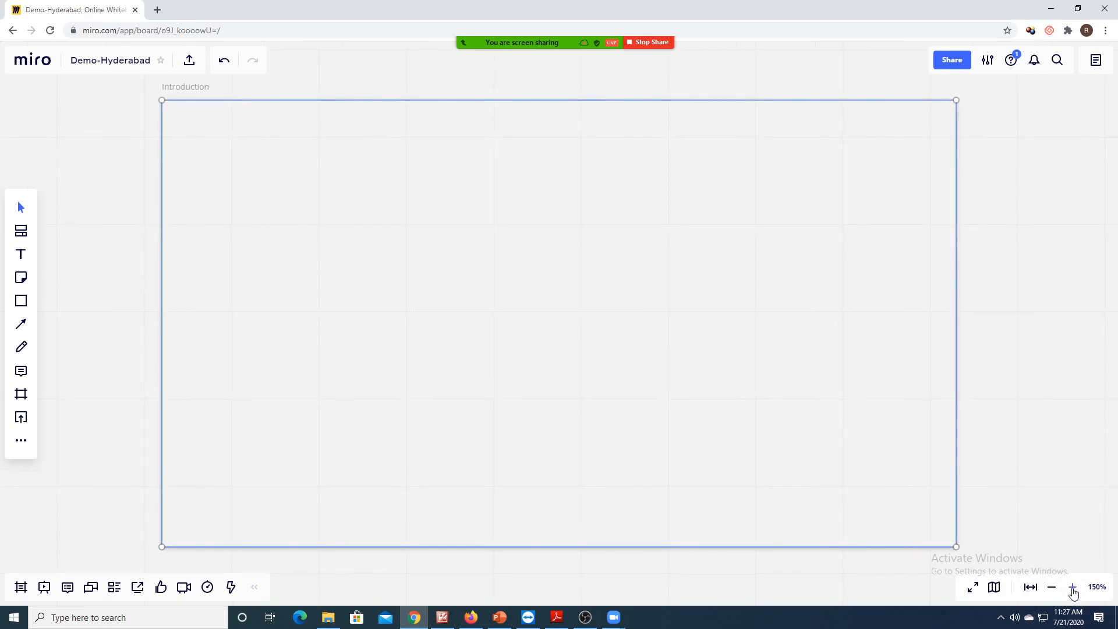
pyautogui.click(1074, 588)
pyautogui.click(1052, 587)
pyautogui.moveTo(517, 322); pyautogui.dragTo(496, 362)
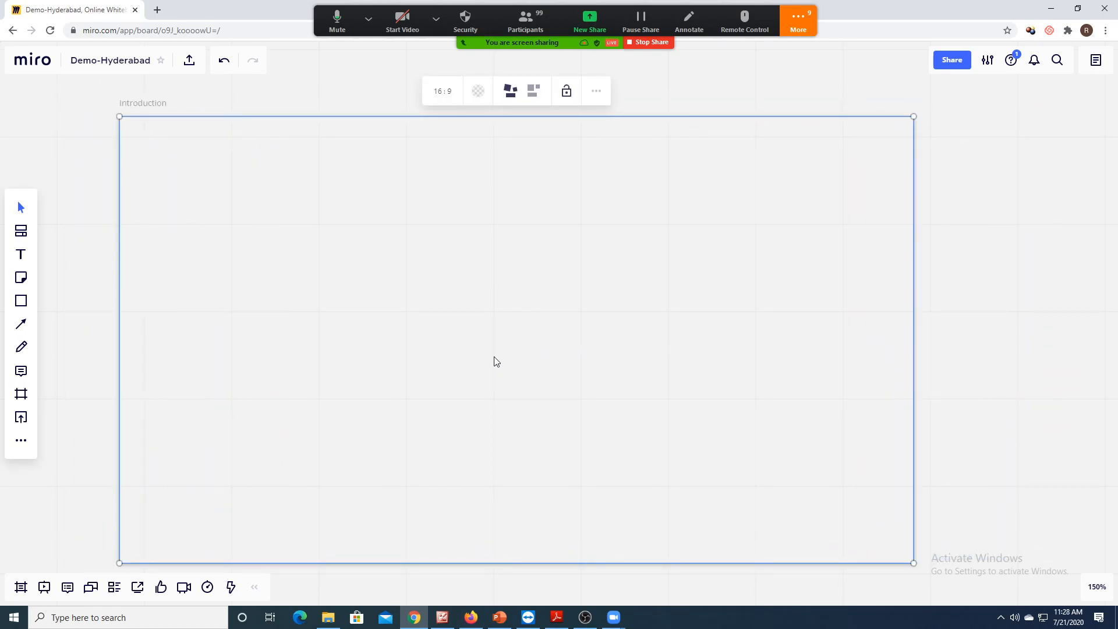
pyautogui.moveTo(454, 364); pyautogui.dragTo(394, 367)
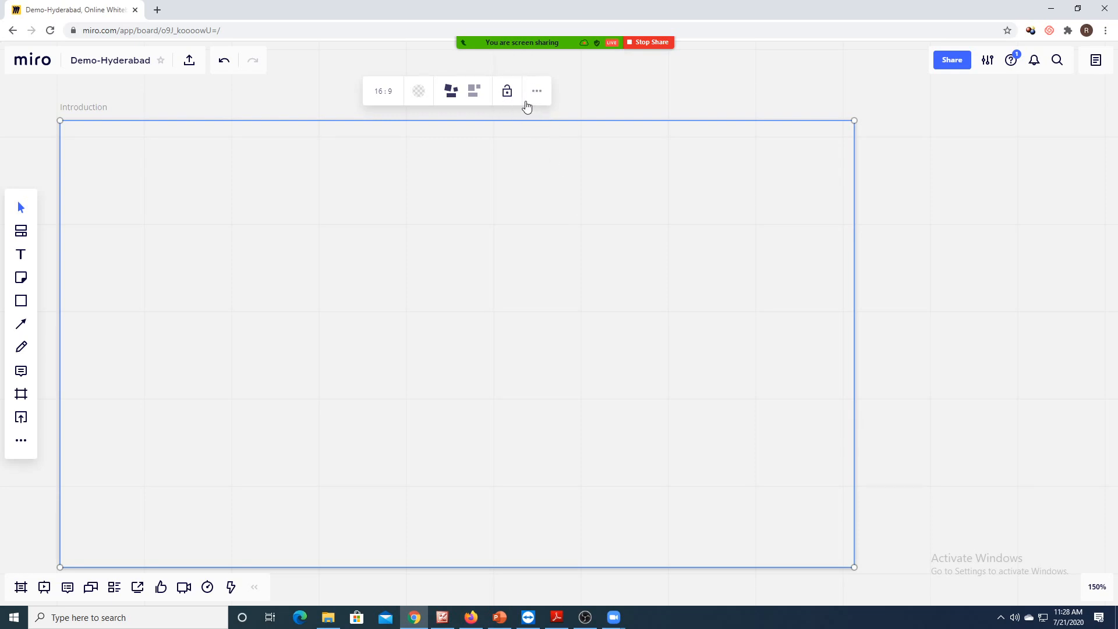
# - Lock the Introduction frame with the padlock, then reselect it and view its more-options menu
pyautogui.click(508, 96)
pyautogui.moveTo(484, 152); pyautogui.dragTo(460, 157)
pyautogui.moveTo(580, 104); pyautogui.dragTo(614, 117)
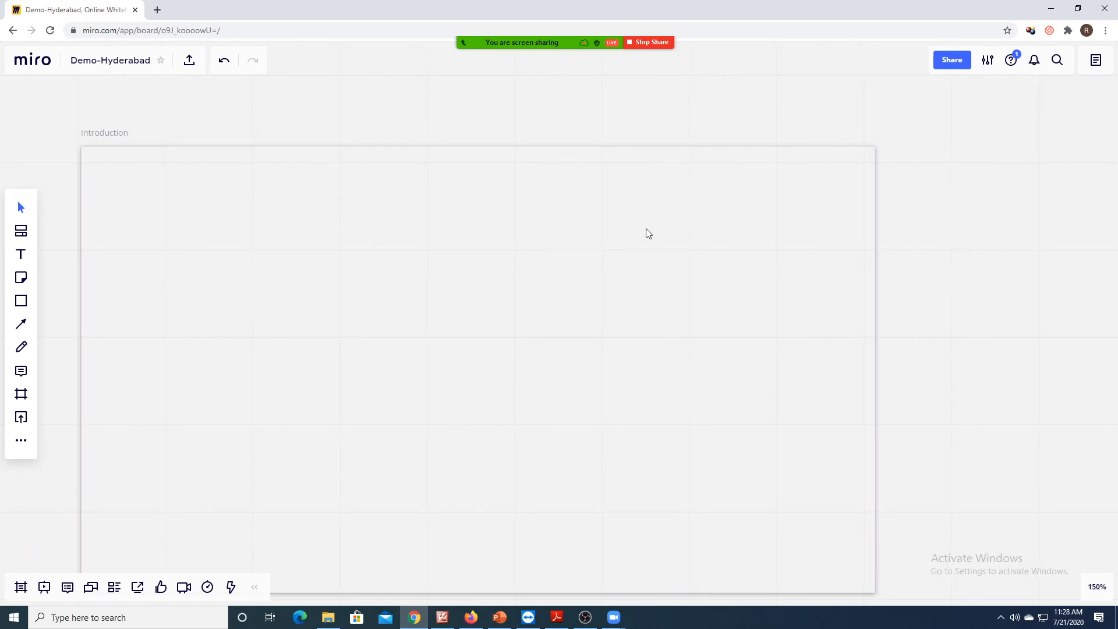
pyautogui.click(600, 148)
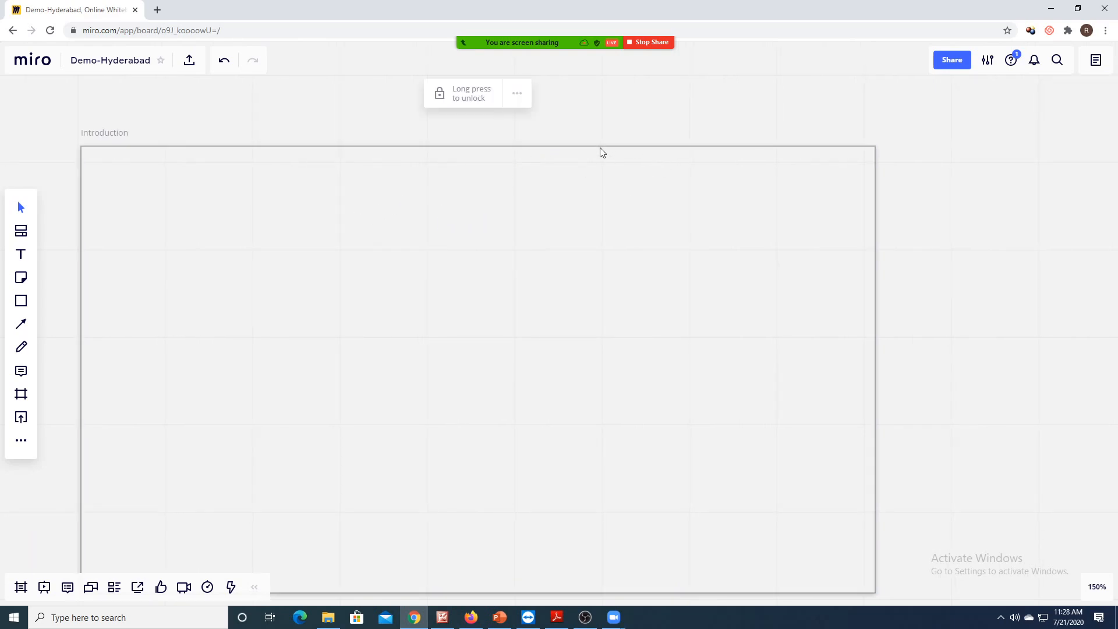
pyautogui.click(517, 94)
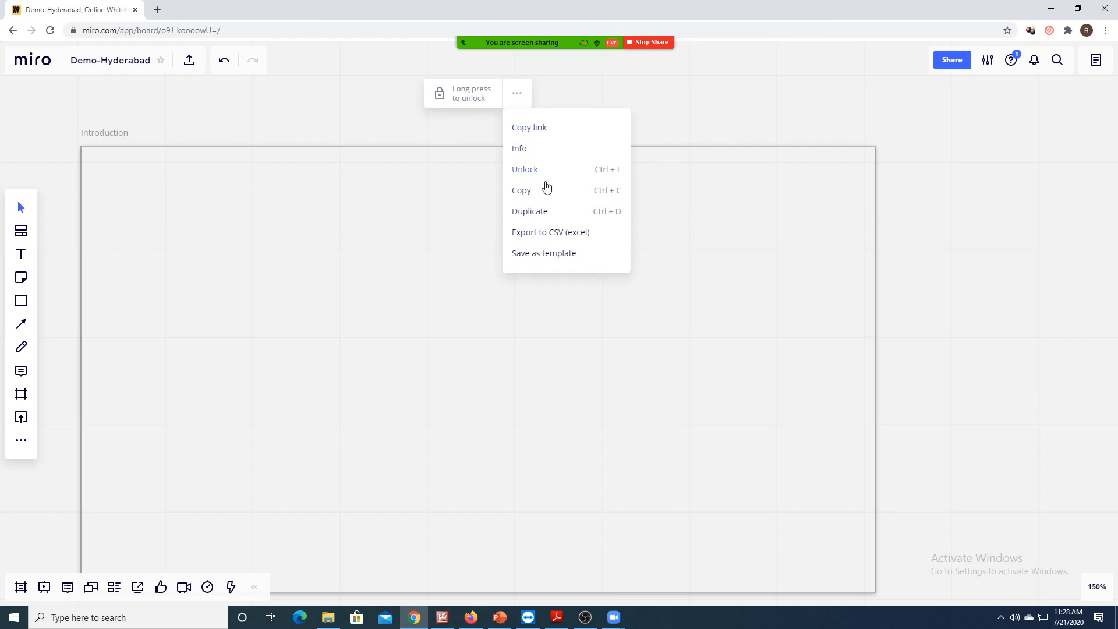
# - Long-press to unlock the Introduction frame, deselect it, and centre it in view
pyautogui.moveTo(478, 98); pyautogui.dragTo(478, 98)
pyautogui.click(275, 327)
pyautogui.scroll(2, 1022, 210)
pyautogui.scroll(-1, 1016, 209)
pyautogui.moveTo(679, 311); pyautogui.dragTo(665, 280)
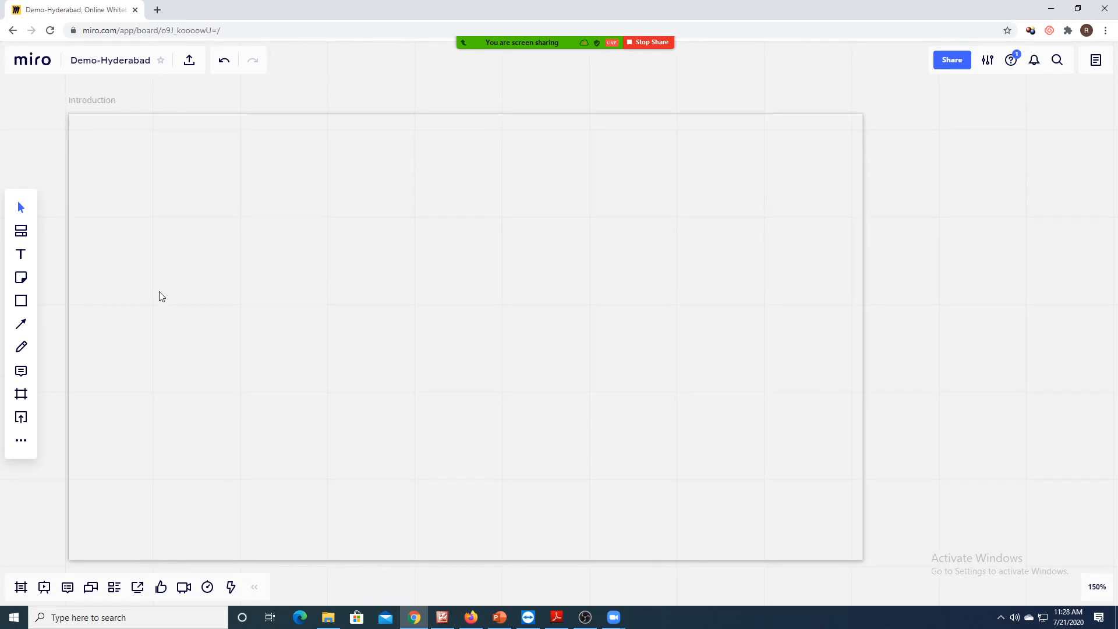
# - Use the Frame tool's 16:9 preset twice to create two new frames beside Introduction
pyautogui.click(21, 393)
pyautogui.click(63, 391)
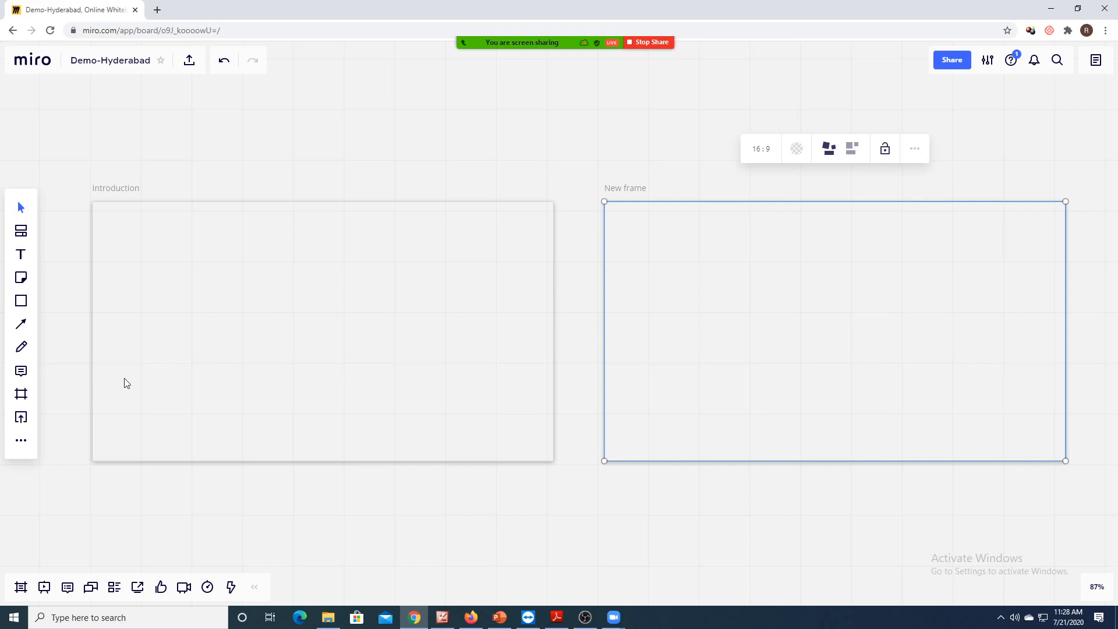
pyautogui.click(21, 393)
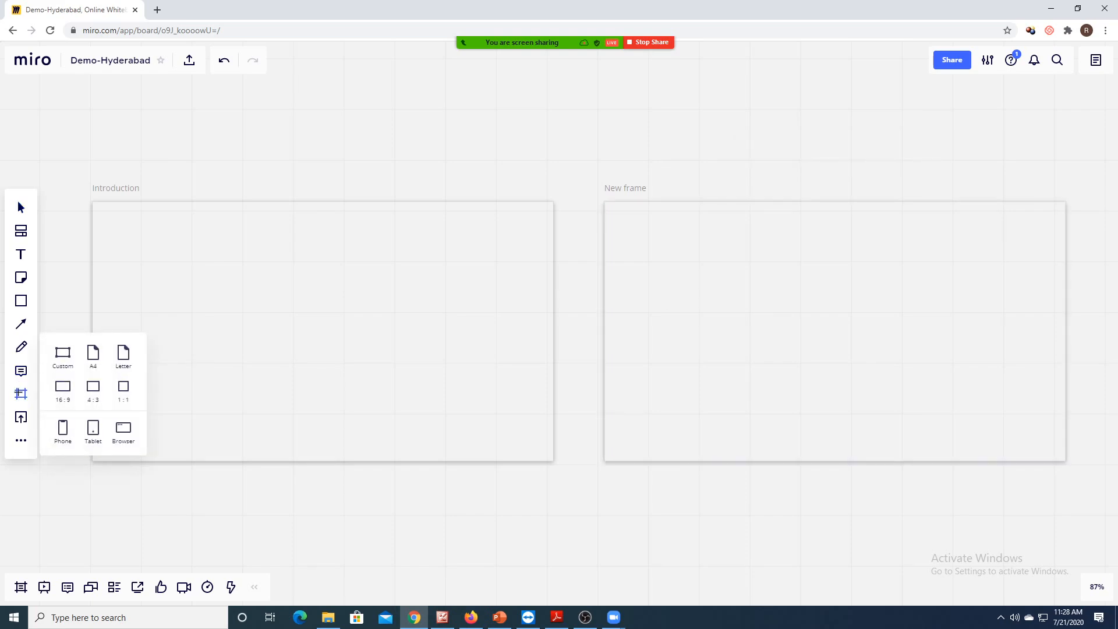
pyautogui.click(63, 390)
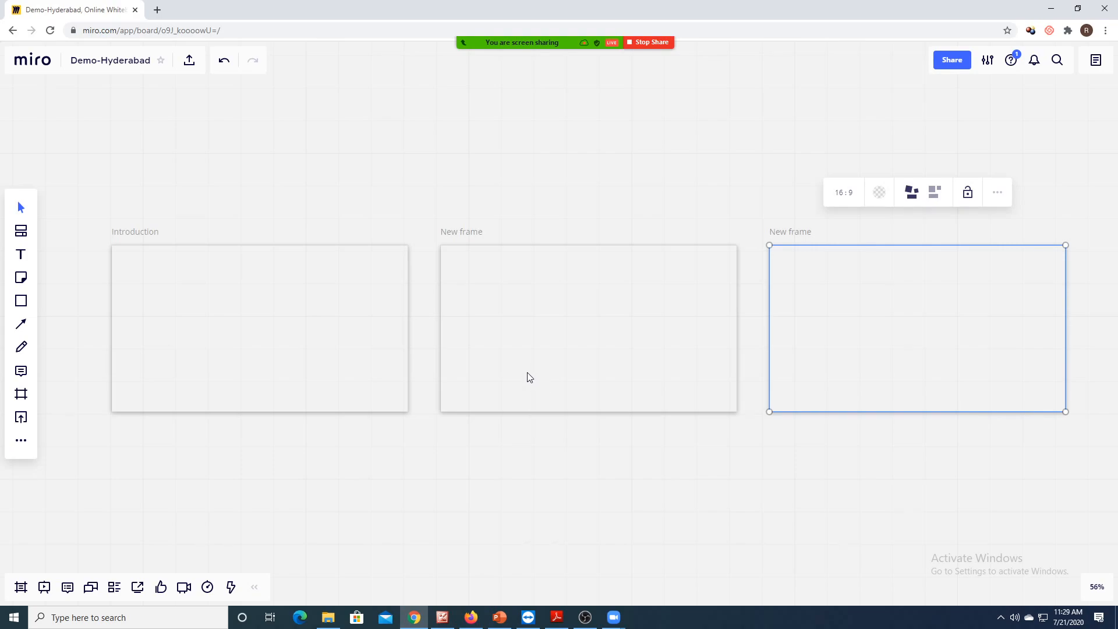
# - Zoom in to 139% and pan until the empty Introduction frame is centred in view
pyautogui.scroll(5, 534, 365)
pyautogui.scroll(3, 502, 353)
pyautogui.moveTo(502, 353); pyautogui.dragTo(885, 392)
pyautogui.moveTo(417, 306); pyautogui.dragTo(602, 295)
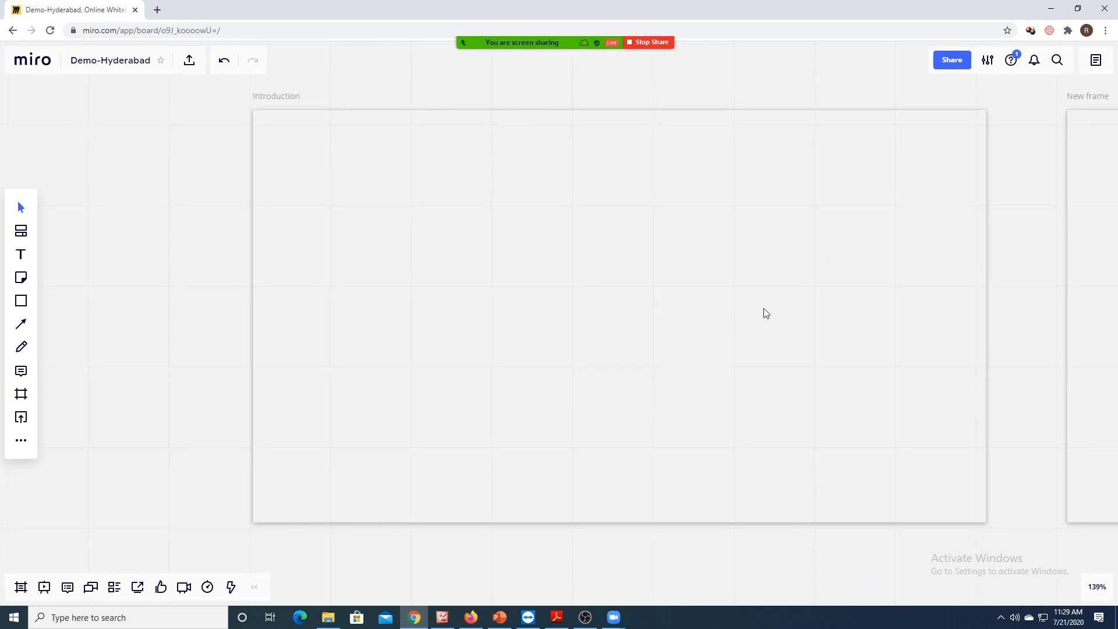
pyautogui.moveTo(764, 301)
pyautogui.mouseDown()
pyautogui.moveTo(451, 309)
pyautogui.moveTo(886, 307)
pyautogui.mouseUp()
pyautogui.moveTo(469, 293)
pyautogui.mouseDown()
pyautogui.moveTo(189, 292)
pyautogui.moveTo(252, 296)
pyautogui.mouseUp()
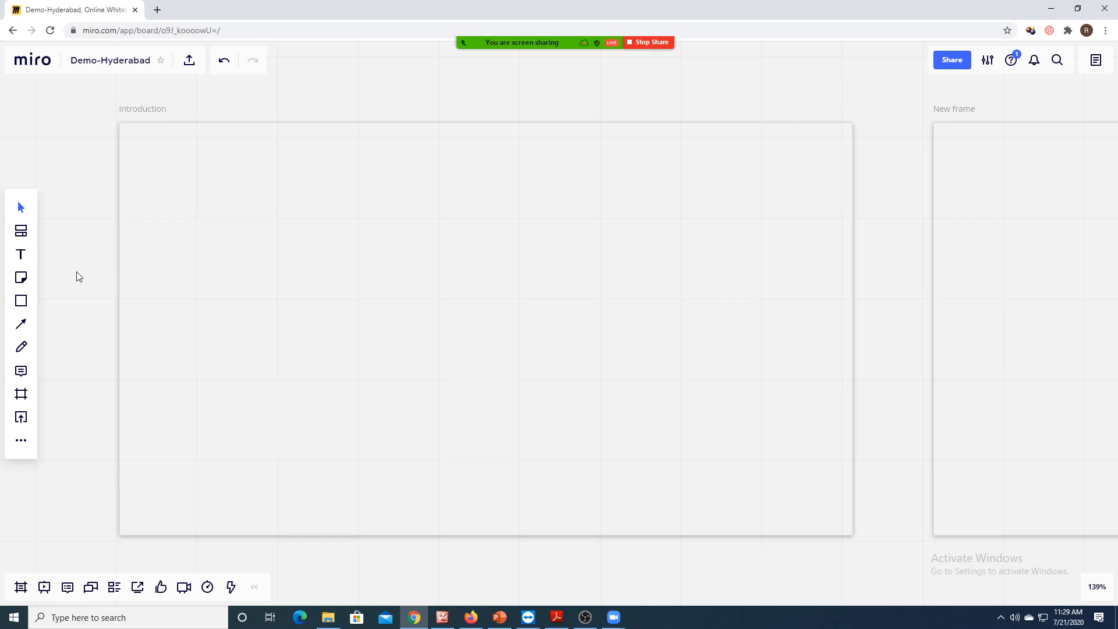
# - Add a text box in the frame's upper left reading 'Hello Everyone, This is Miro'
pyautogui.click(25, 252)
pyautogui.click(210, 185)
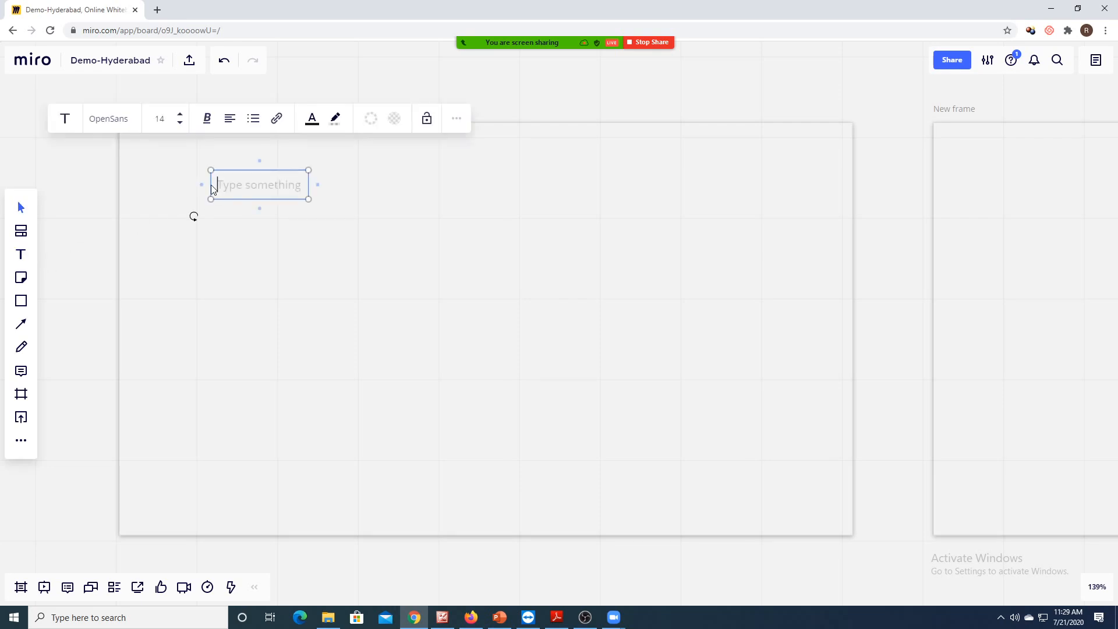
pyautogui.write('Hell')
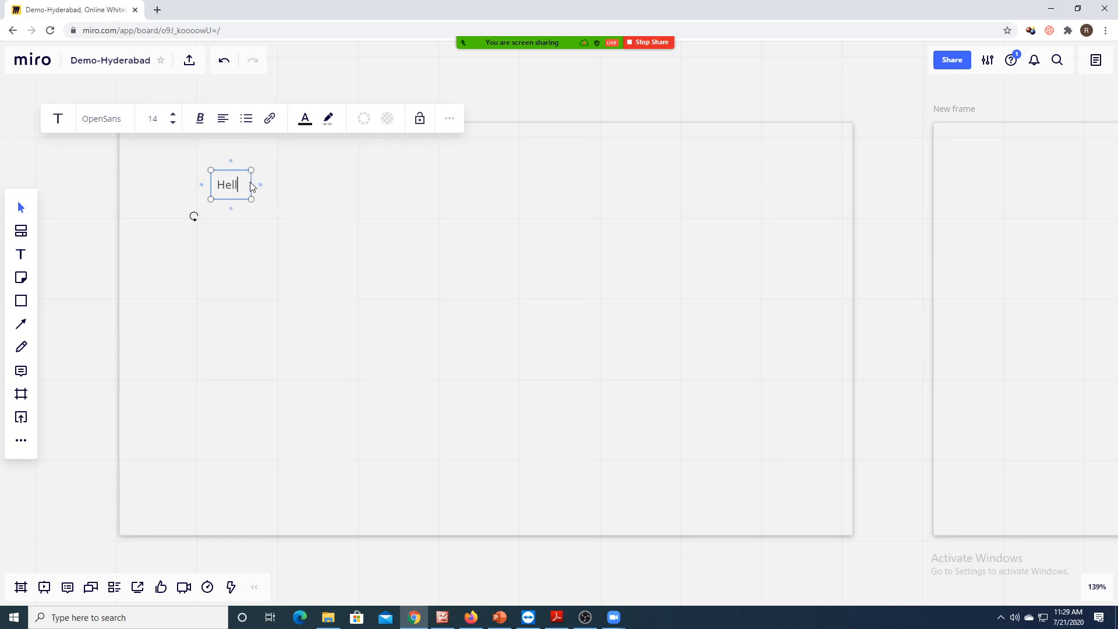
pyautogui.write('o Everyone, This isMiro')
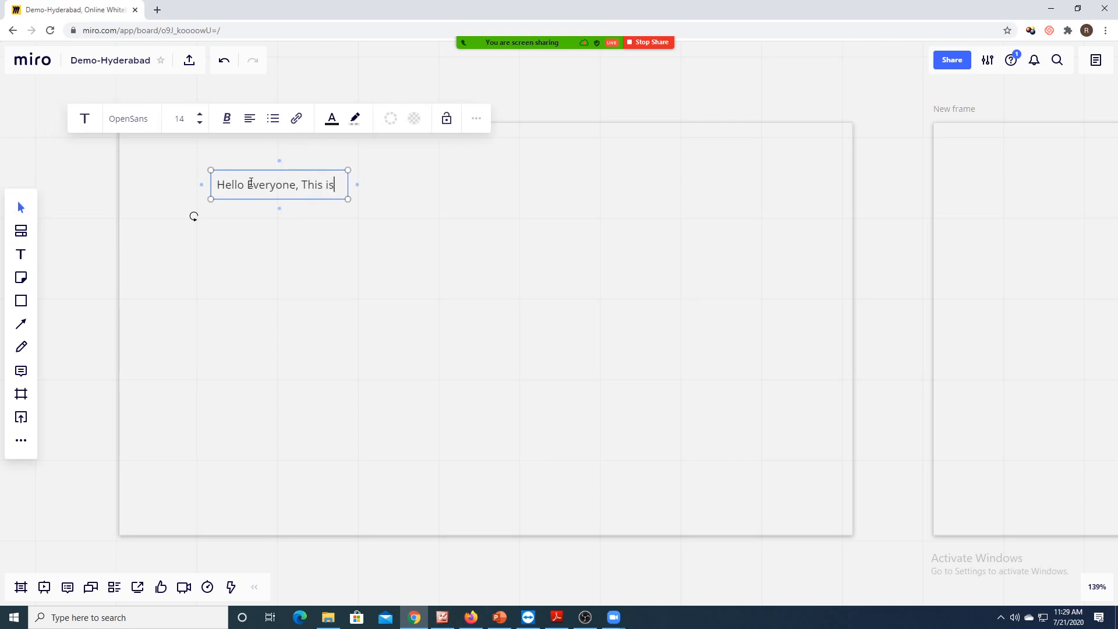
pyautogui.press('Left')
pyautogui.press('Left')
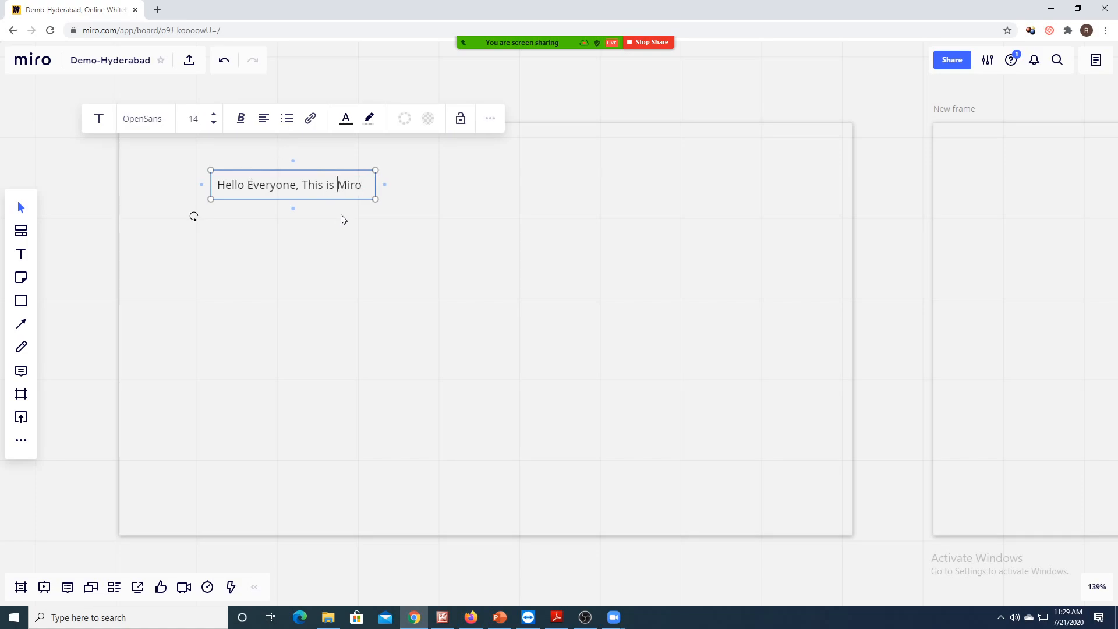
# - Look over the title's text colour and highlight colour choices without changing them
pyautogui.click(346, 123)
pyautogui.click(412, 165)
pyautogui.click(319, 187)
pyautogui.click(364, 124)
pyautogui.click(495, 212)
pyautogui.click(314, 187)
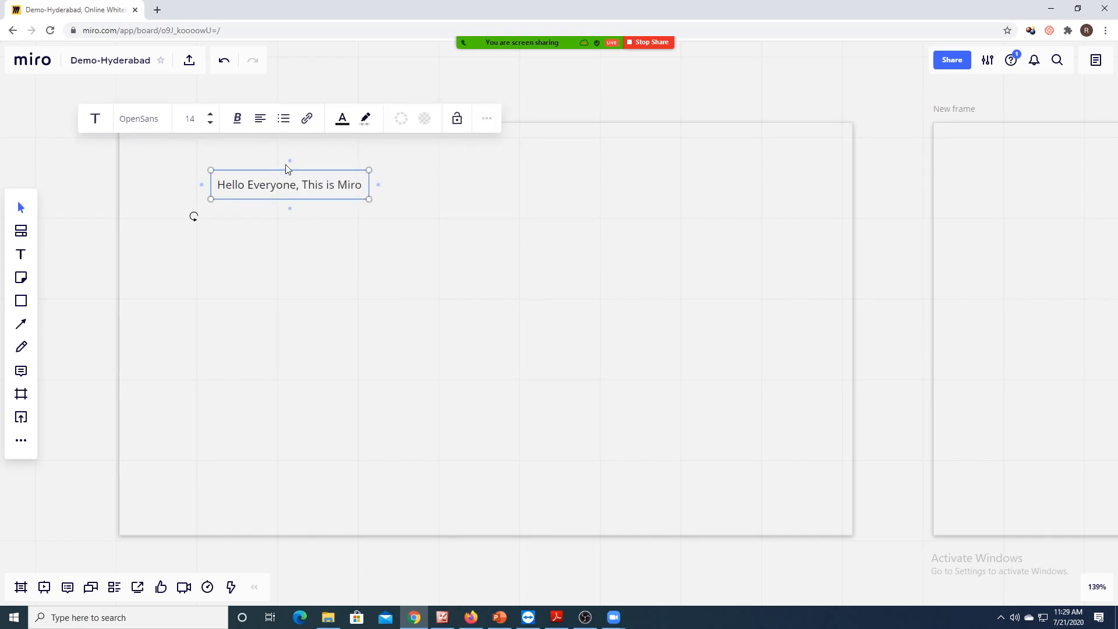
# - Raise the title's font size to 36 and move it near the top-left of the frame
pyautogui.click(208, 117)
pyautogui.click(209, 118)
pyautogui.click(209, 118)
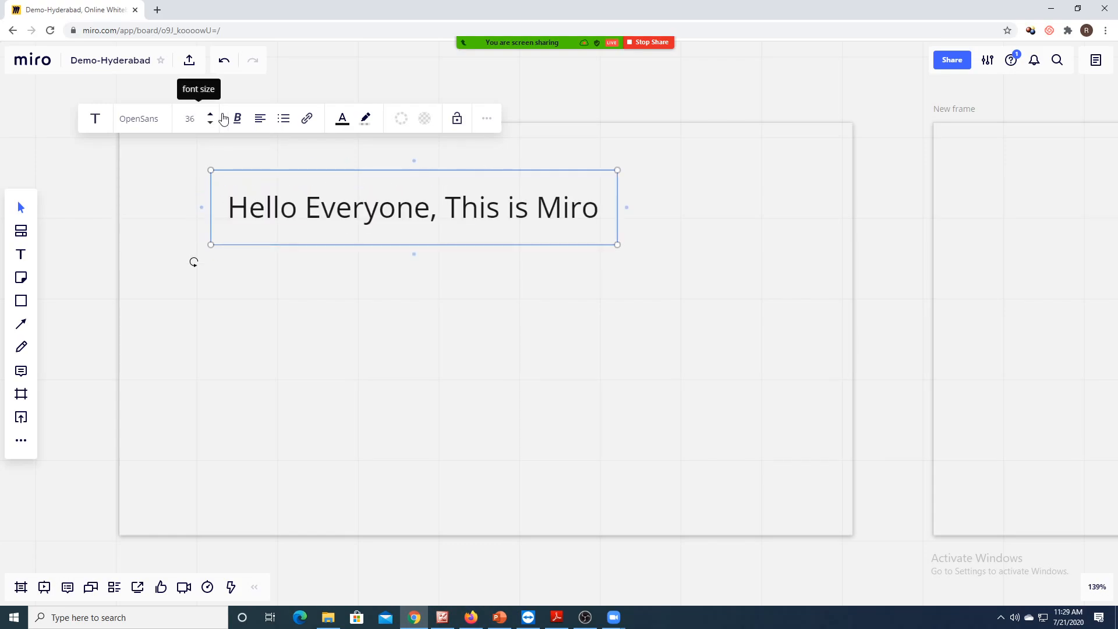
pyautogui.click(322, 288)
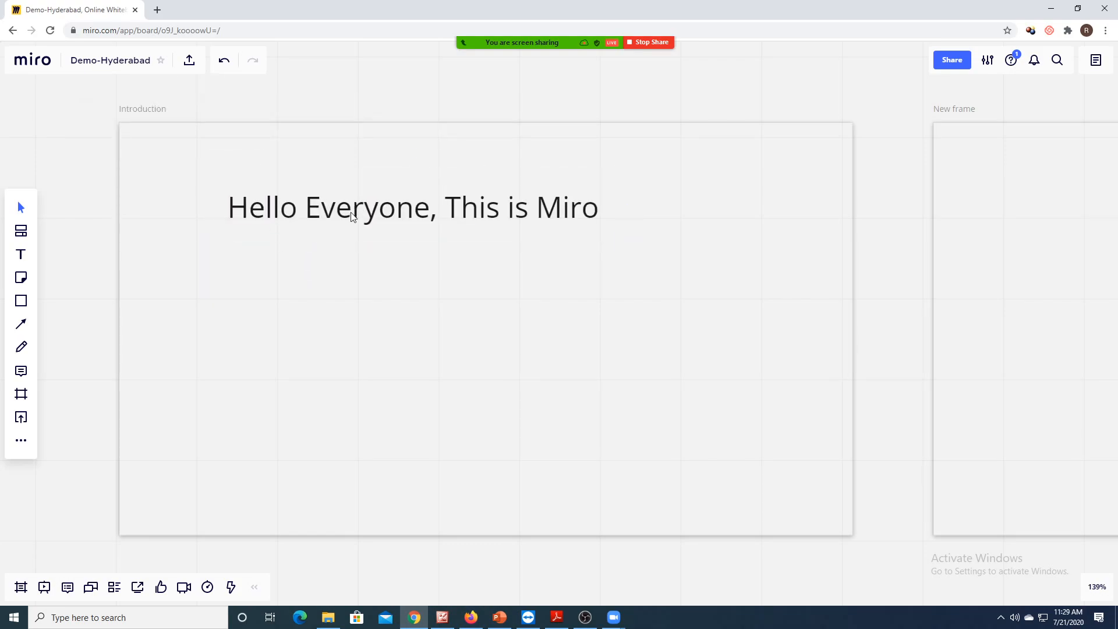
pyautogui.moveTo(384, 213); pyautogui.dragTo(369, 196)
pyautogui.moveTo(368, 199); pyautogui.dragTo(349, 196)
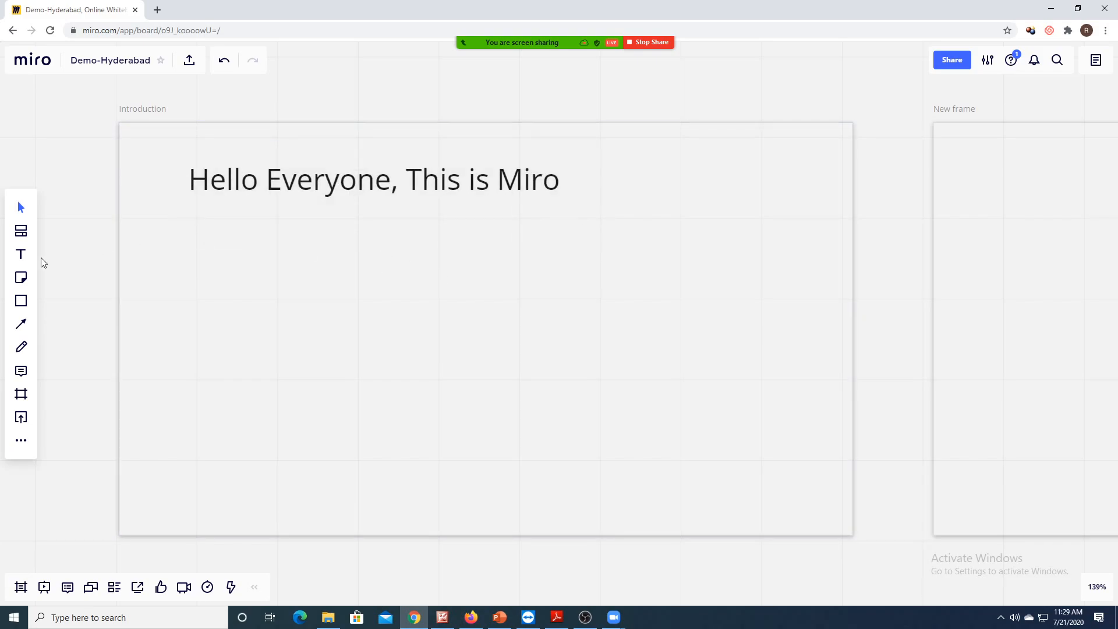
# - Handwrite 'Looks Good' on the frame with the Pen in dark blue ink
pyautogui.click(29, 349)
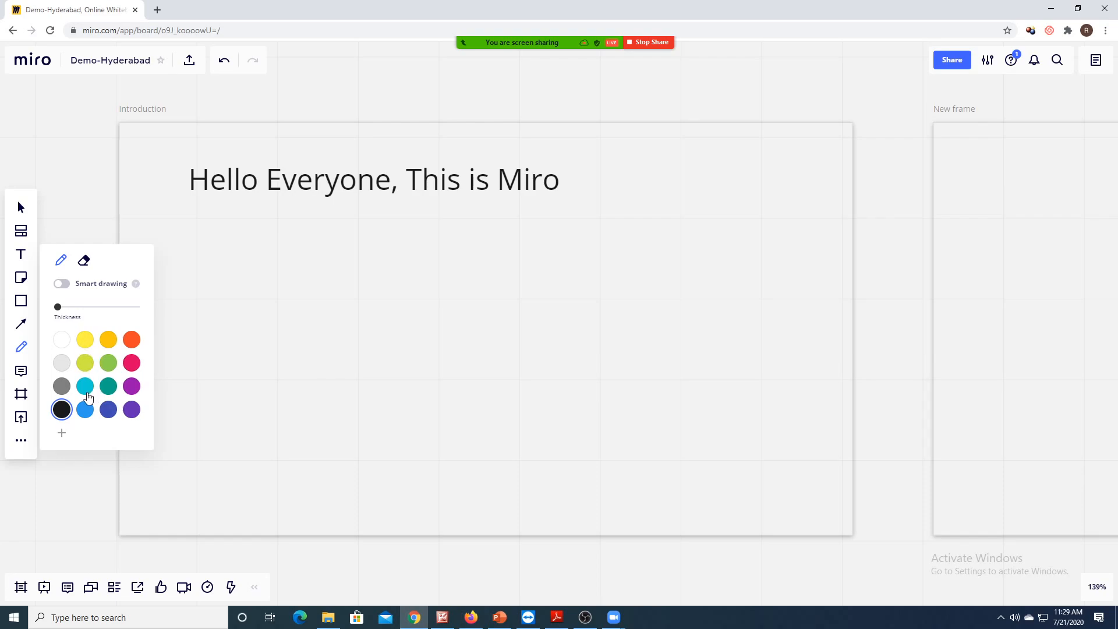
pyautogui.click(109, 410)
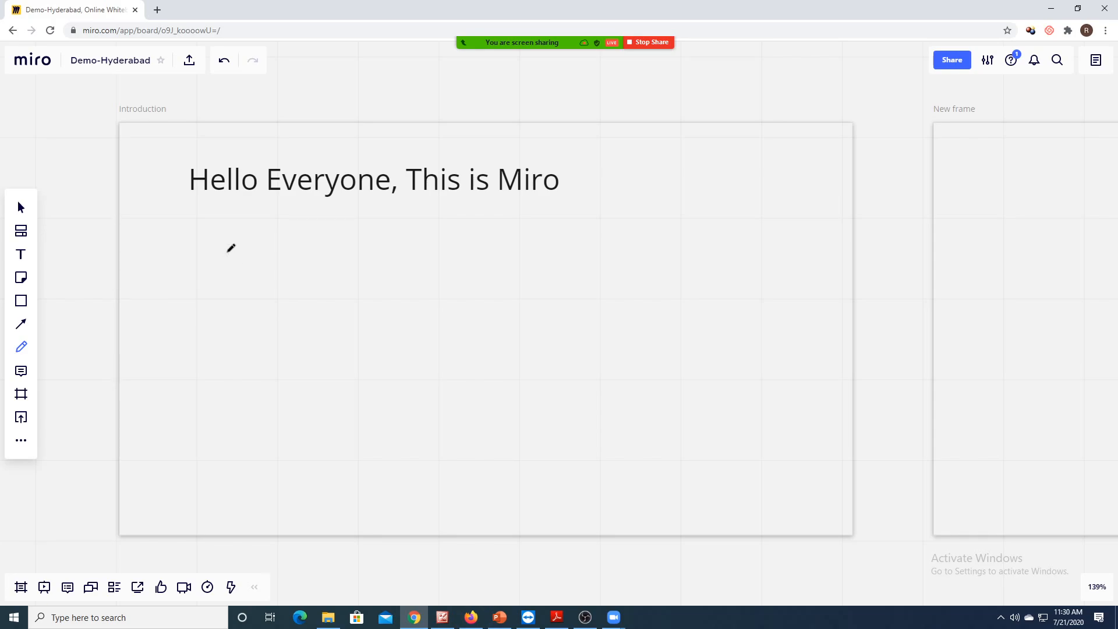
pyautogui.moveTo(229, 271)
pyautogui.mouseDown()
pyautogui.moveTo(246, 293)
pyautogui.moveTo(261, 267)
pyautogui.moveTo(316, 284)
pyautogui.moveTo(325, 258)
pyautogui.moveTo(318, 278)
pyautogui.moveTo(369, 259)
pyautogui.moveTo(437, 266)
pyautogui.moveTo(432, 245)
pyautogui.moveTo(444, 265)
pyautogui.mouseUp()
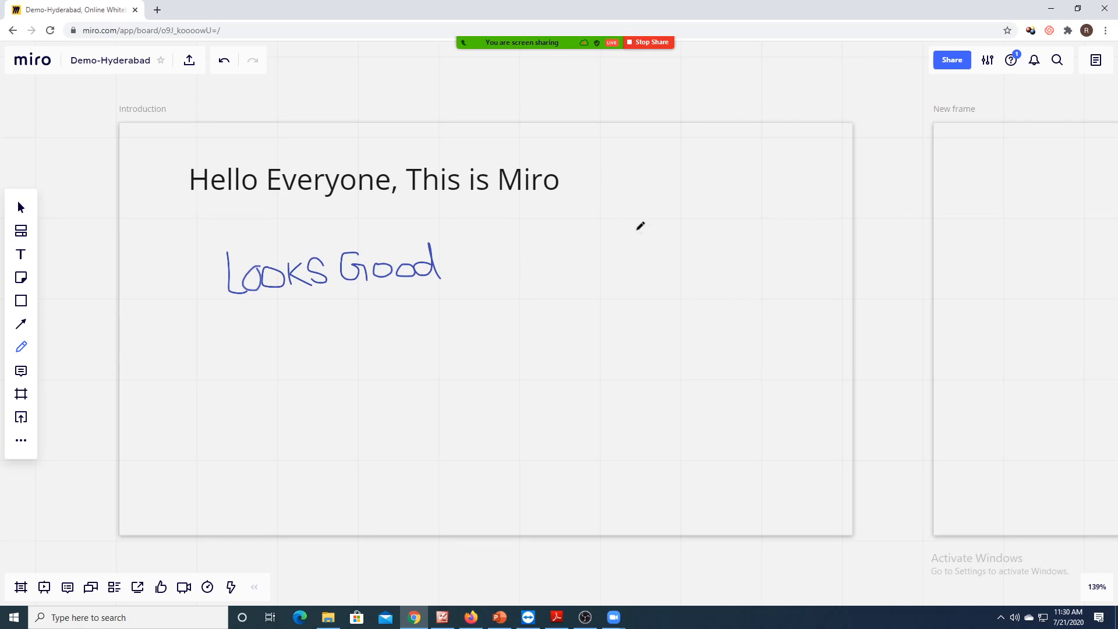
# - Sketch a battery-and-resistor circuit loop on the right side of the frame
pyautogui.moveTo(648, 209)
pyautogui.mouseDown()
pyautogui.moveTo(647, 256)
pyautogui.moveTo(671, 260)
pyautogui.moveTo(674, 273)
pyautogui.moveTo(650, 319)
pyautogui.mouseUp()
pyautogui.moveTo(647, 209)
pyautogui.mouseDown()
pyautogui.moveTo(752, 210)
pyautogui.moveTo(735, 235)
pyautogui.moveTo(765, 258)
pyautogui.moveTo(756, 313)
pyautogui.mouseUp()
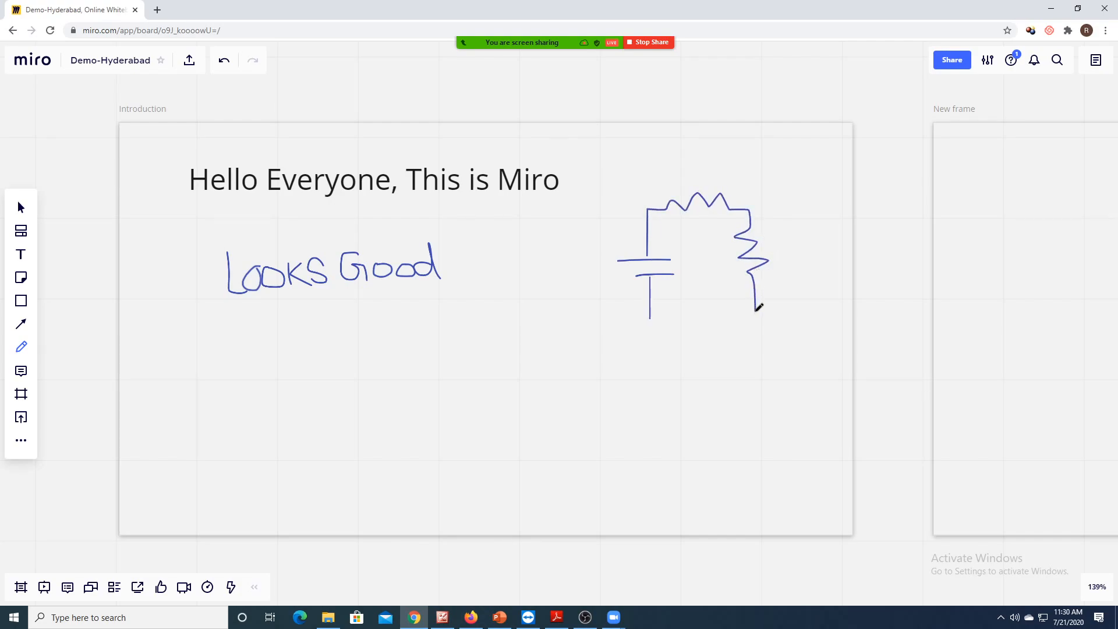
pyautogui.moveTo(650, 319); pyautogui.dragTo(757, 310)
pyautogui.click(26, 346)
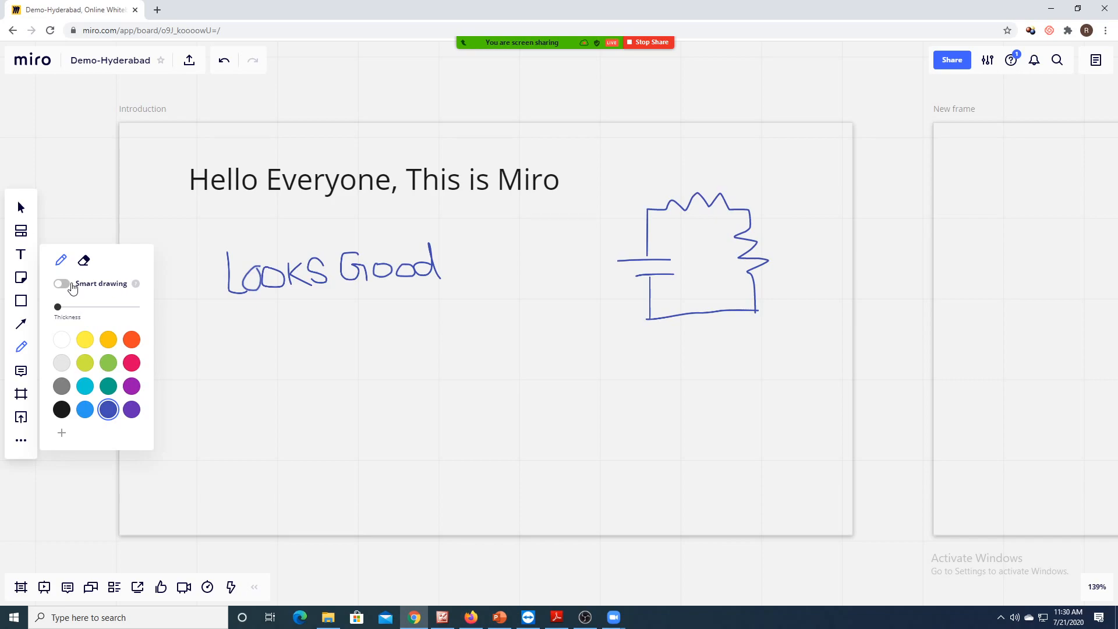
# - With Smart drawing on, draw a loop below 'Looks Good' that becomes a blue circle, then turn Smart drawing off
pyautogui.click(70, 287)
pyautogui.moveTo(376, 349)
pyautogui.mouseDown()
pyautogui.moveTo(347, 371)
pyautogui.moveTo(402, 370)
pyautogui.moveTo(362, 349)
pyautogui.mouseUp()
pyautogui.click(384, 342)
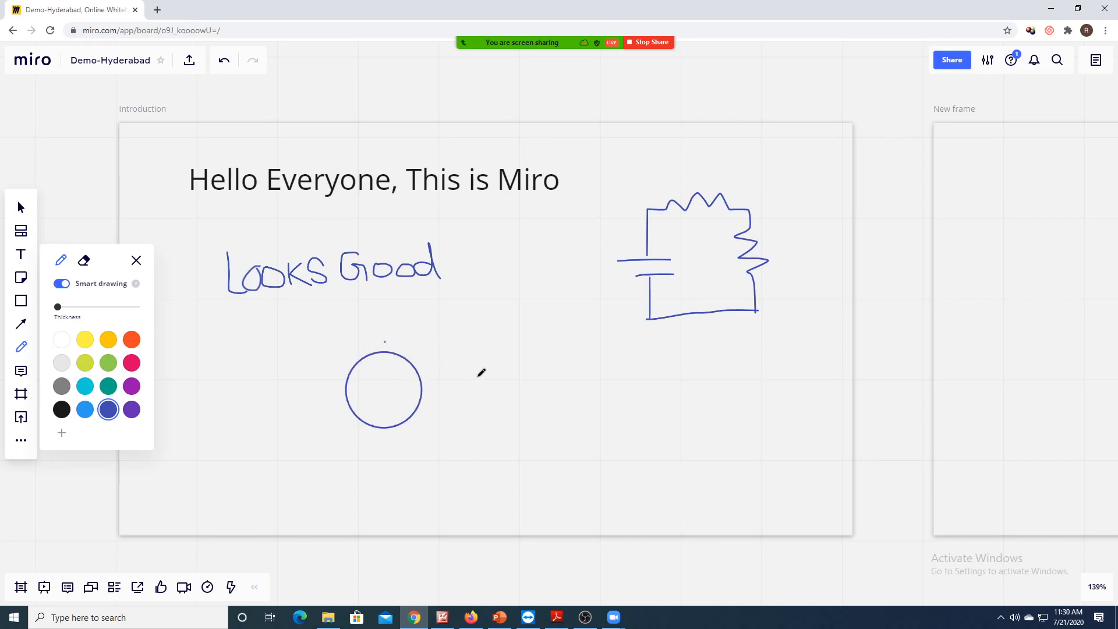
pyautogui.click(62, 286)
pyautogui.click(21, 208)
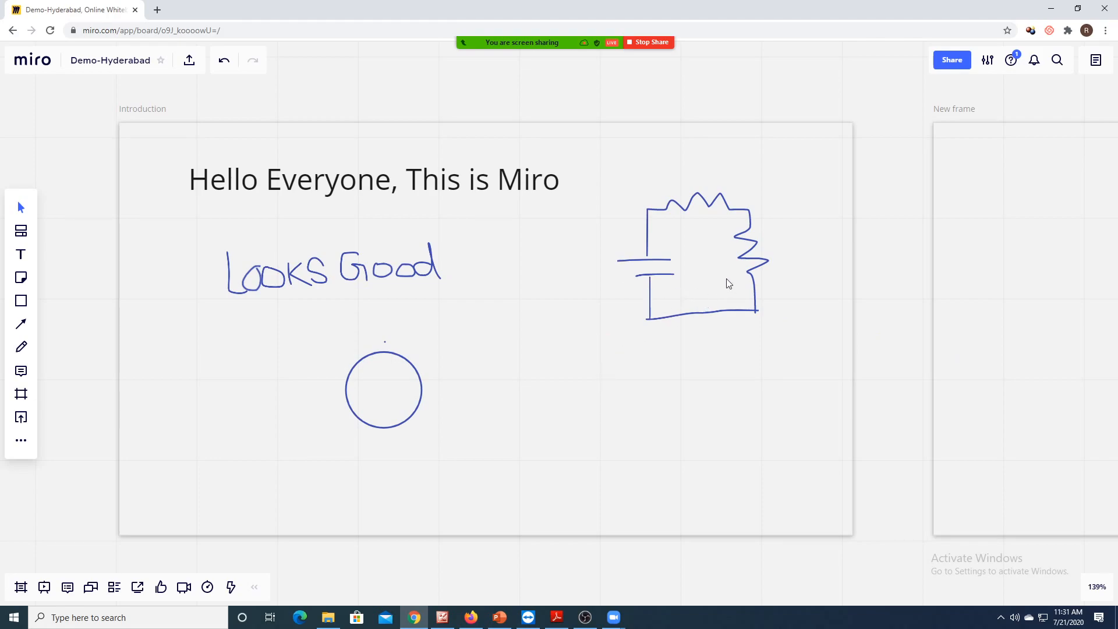
# - Place a yellow sticky note reading 'Solve the Circuit' just below the circuit sketch
pyautogui.click(26, 281)
pyautogui.click(71, 260)
pyautogui.click(662, 371)
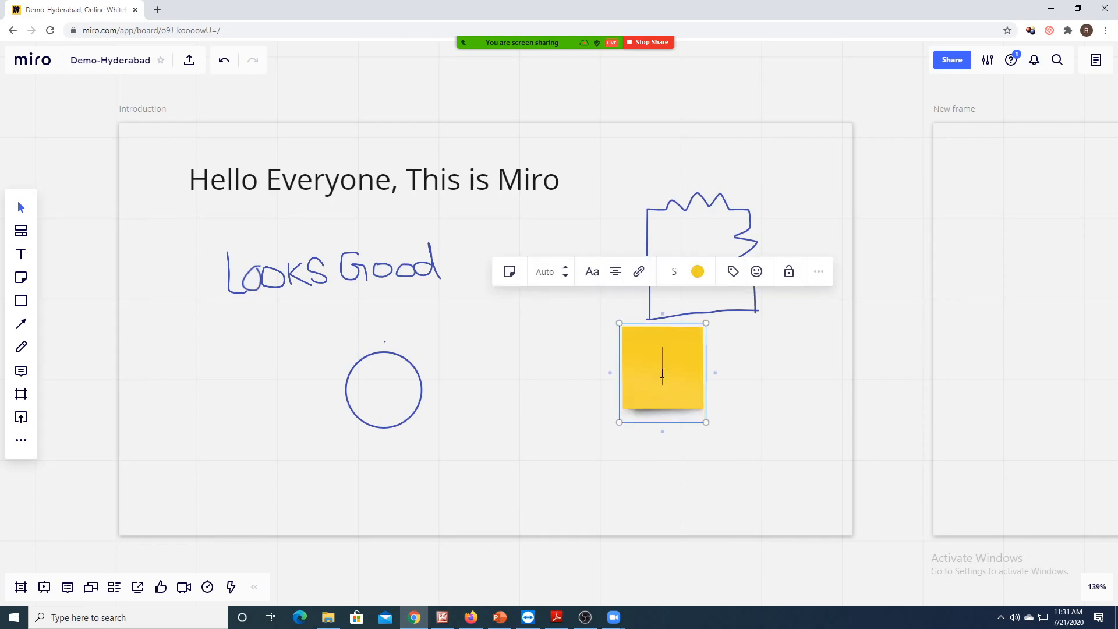
pyautogui.write('Solve the Circuit')
pyautogui.click(726, 412)
pyautogui.moveTo(690, 371); pyautogui.dragTo(711, 386)
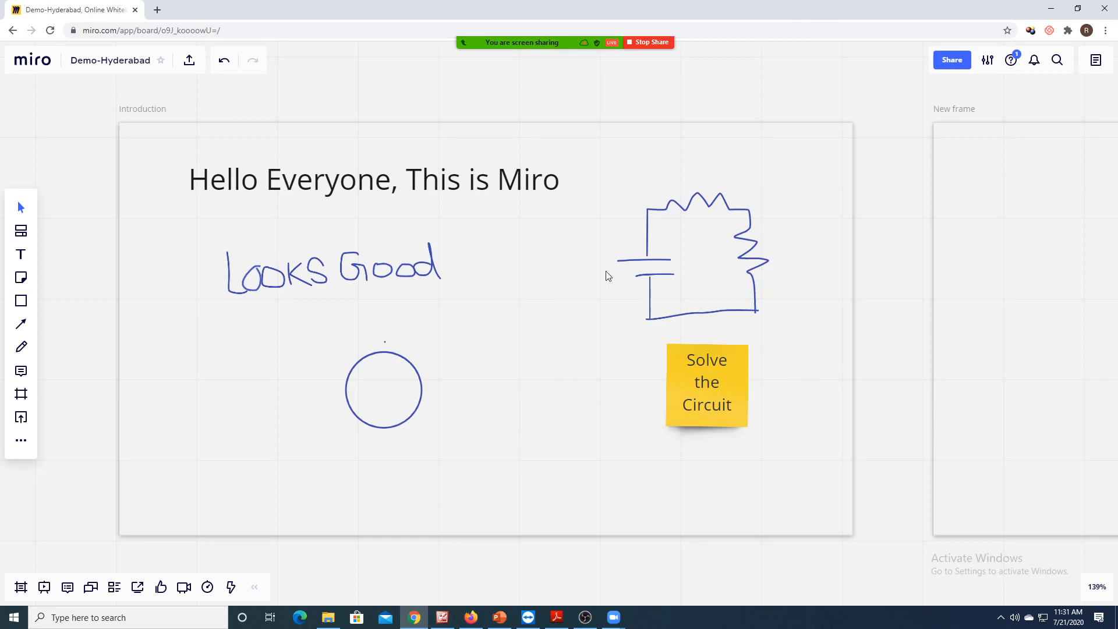
# - Scroll over to the first empty New frame and bring up the Upload choices
pyautogui.hscroll(5, 1008, 324)
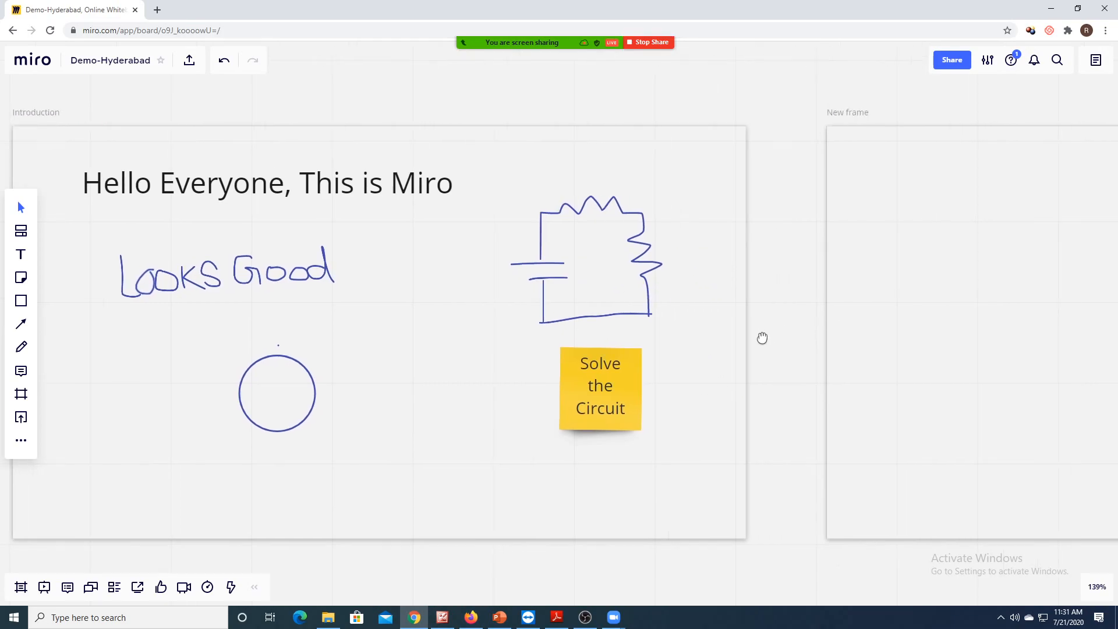
pyautogui.hscroll(6, 909, 352)
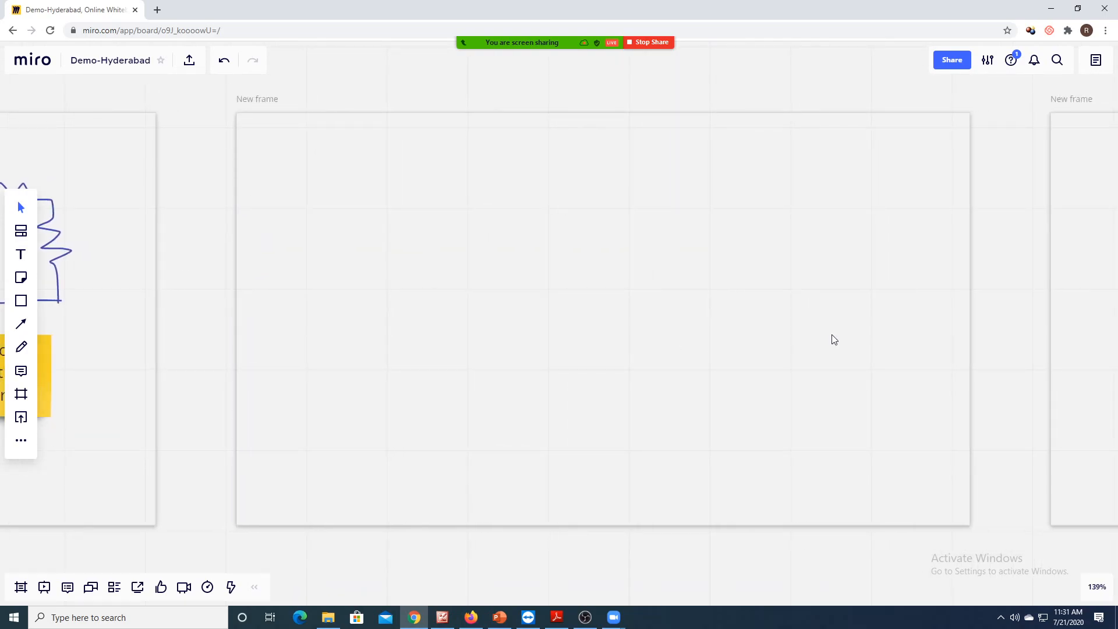
pyautogui.hscroll(2, 833, 340)
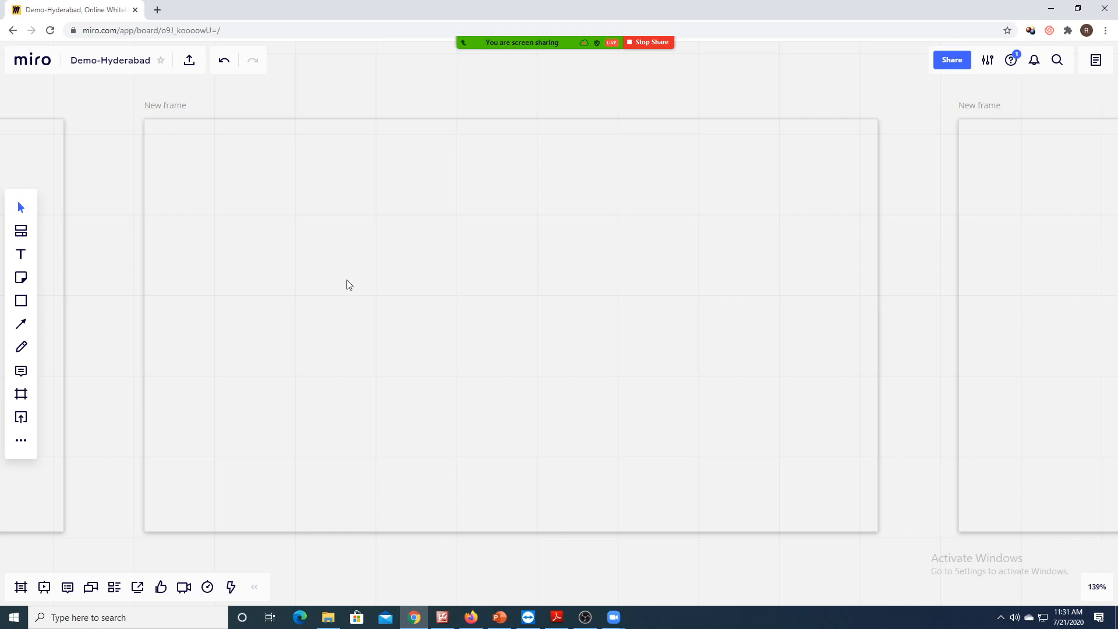
pyautogui.click(23, 420)
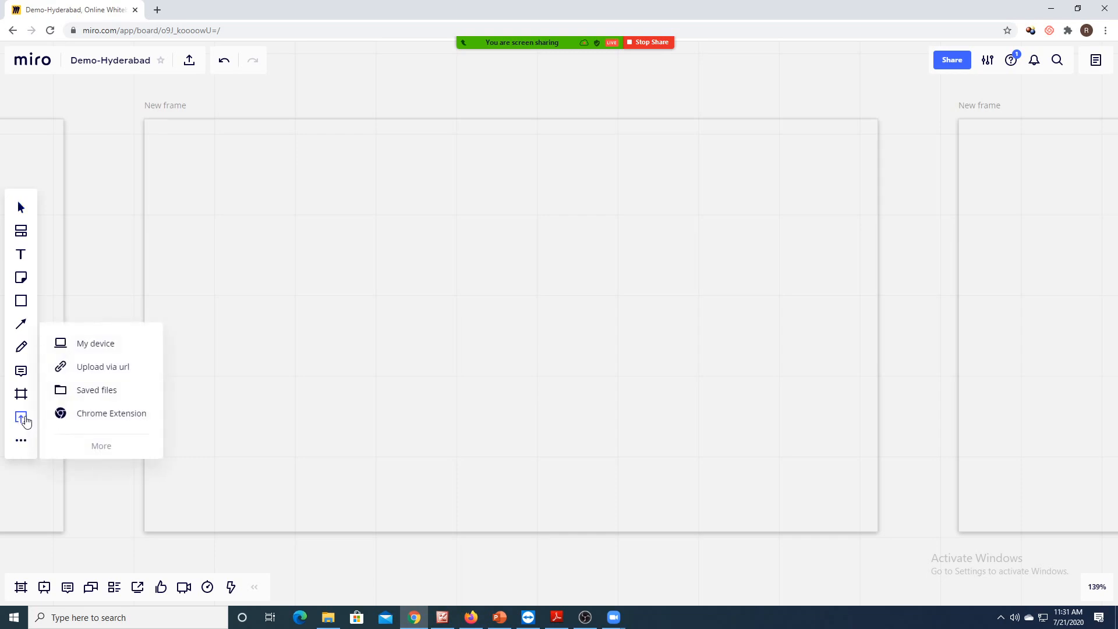
# - Upload Jam.jpg from the Day2 folder via My device
pyautogui.click(98, 345)
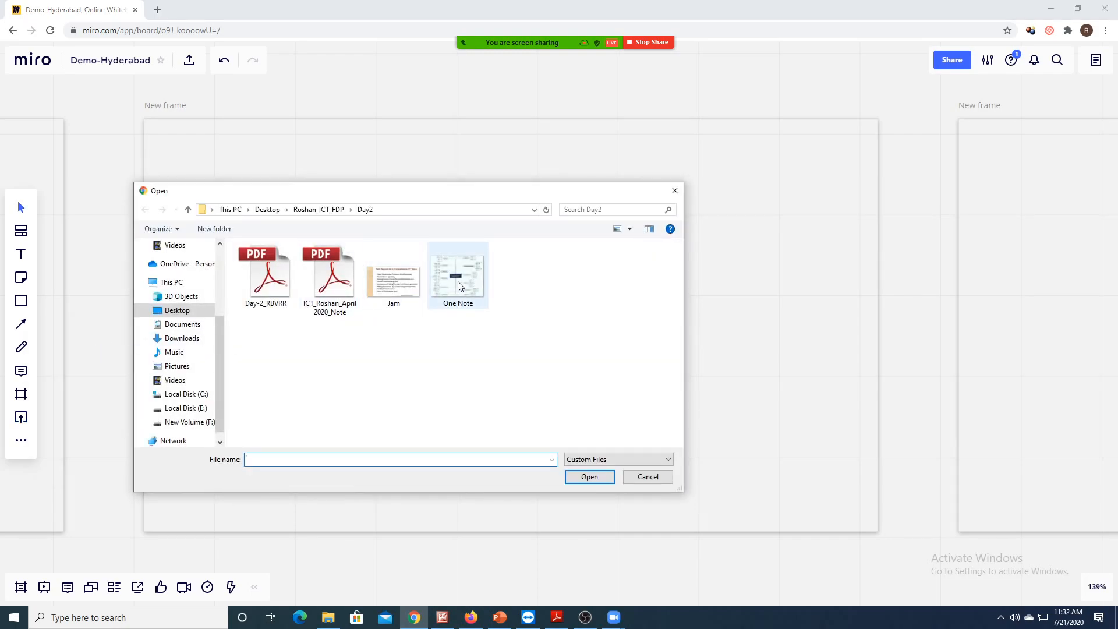
pyautogui.click(379, 287)
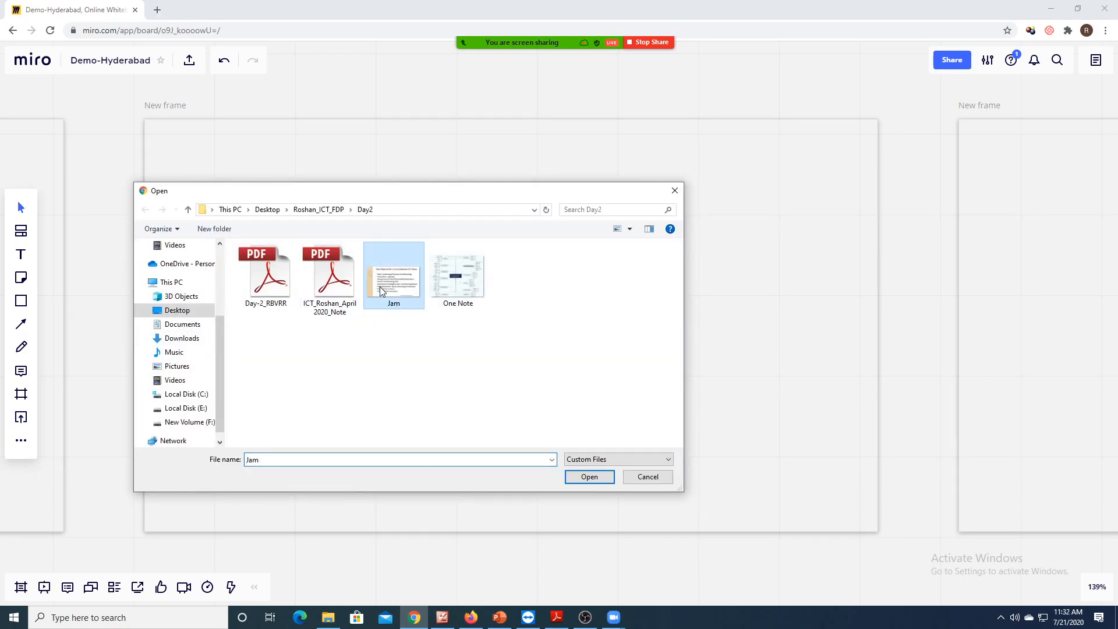
pyautogui.click(587, 478)
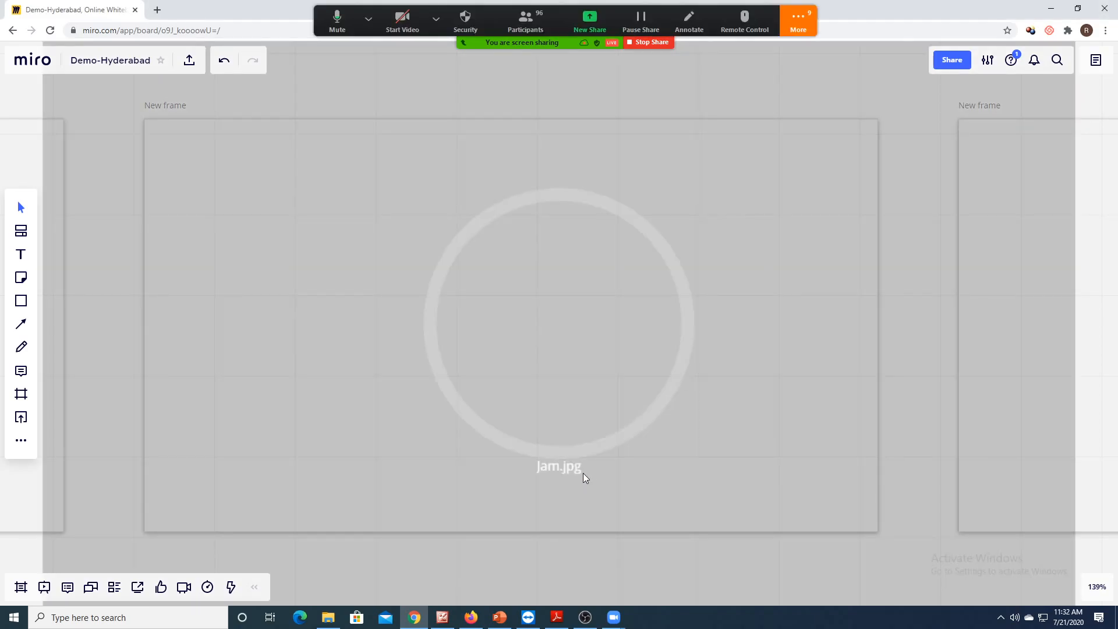